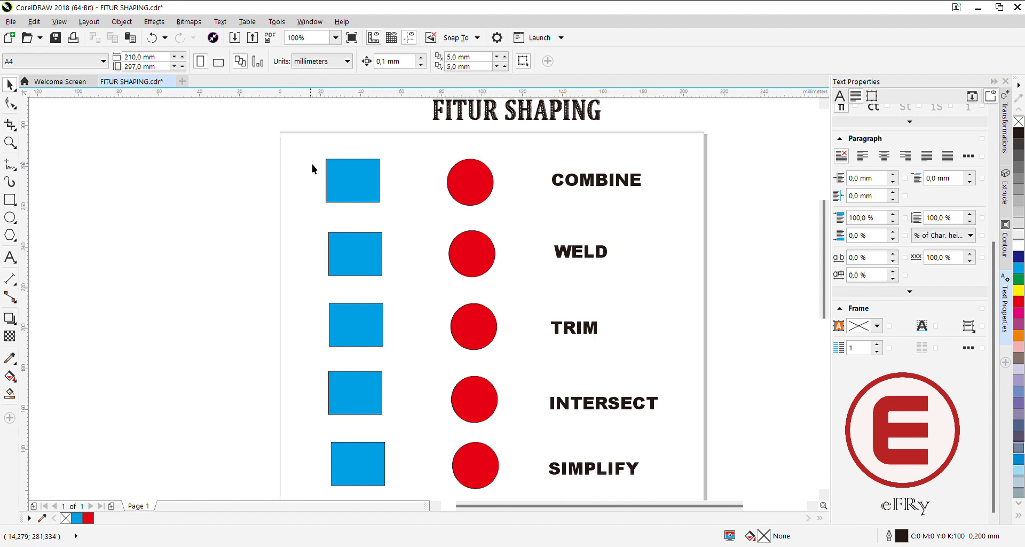
Try to combine the separate blue rectangle and red circle in the COMBINE row, and undo it.
{"action": "left_click_drag", "start_coordinate": [319, 146], "coordinate": [498, 220]}
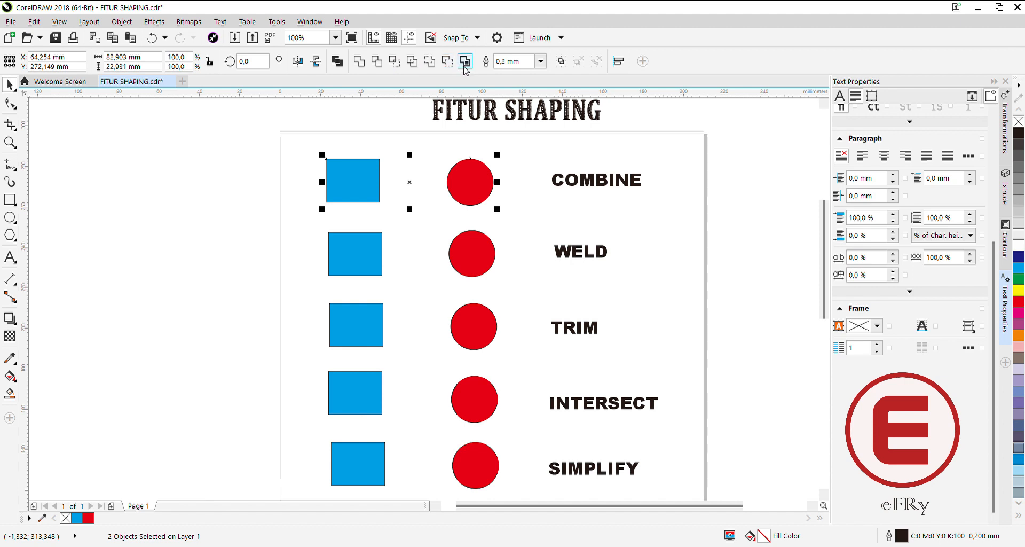
{"action": "left_click", "coordinate": [338, 145]}
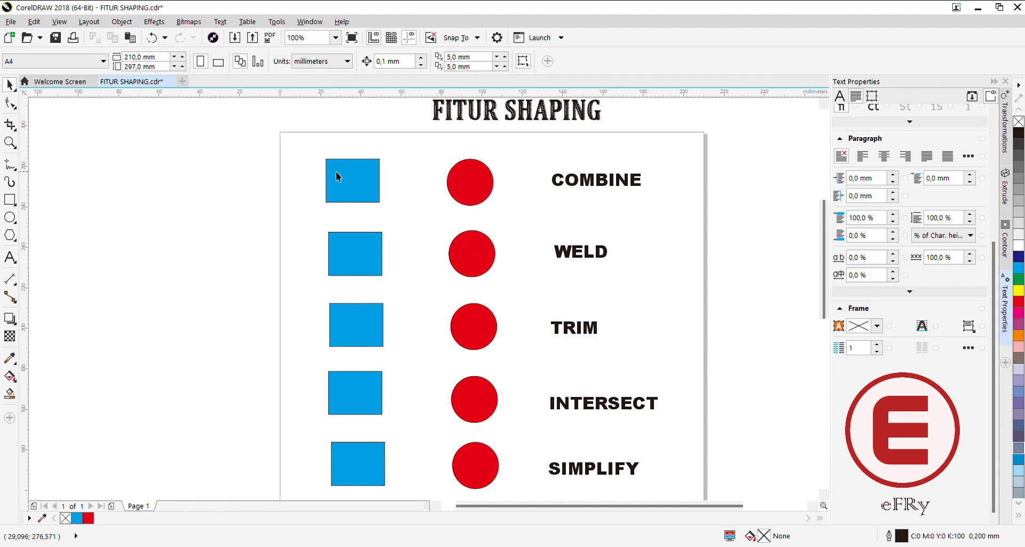
{"action": "left_click_drag", "start_coordinate": [312, 142], "coordinate": [526, 226]}
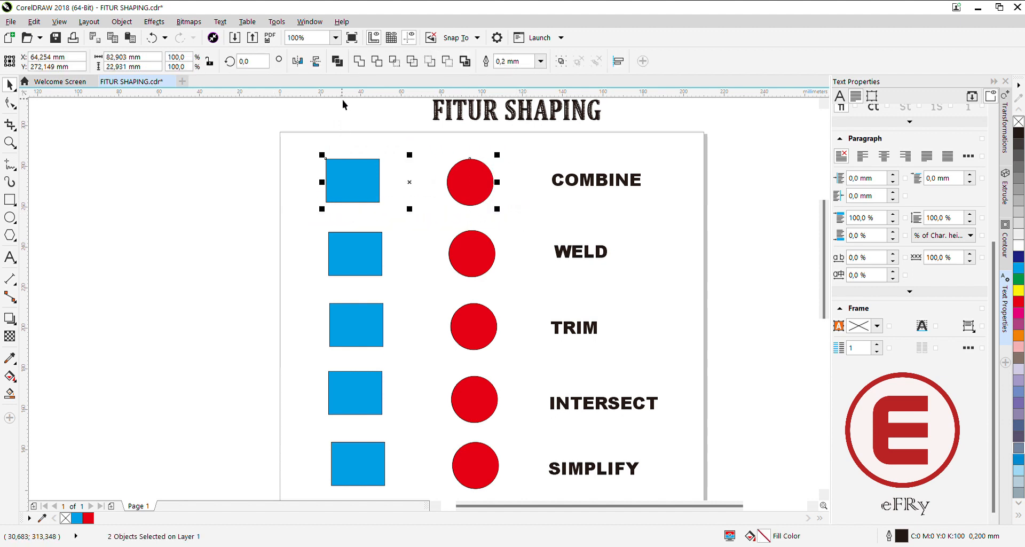
{"action": "left_click", "coordinate": [338, 61]}
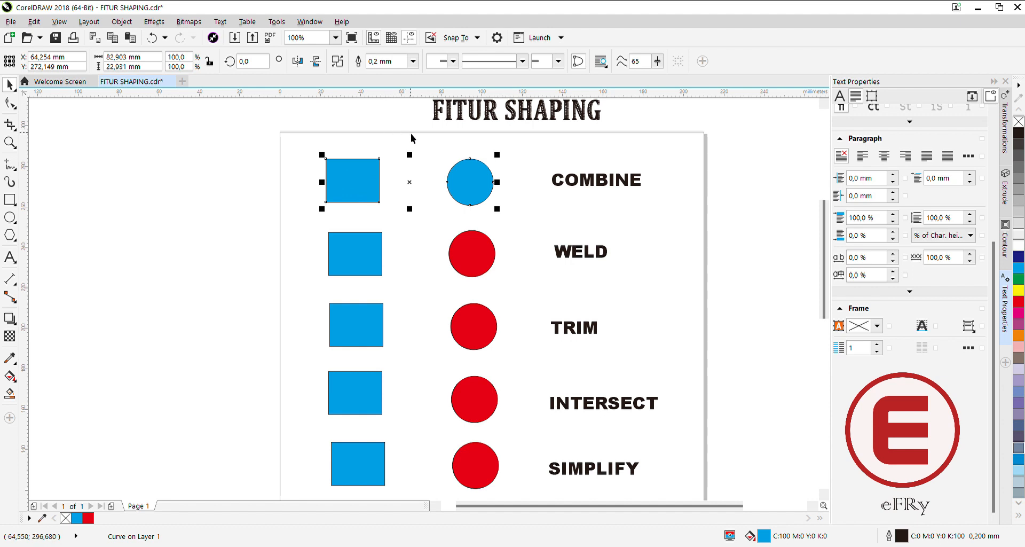
{"action": "left_click", "coordinate": [316, 148]}
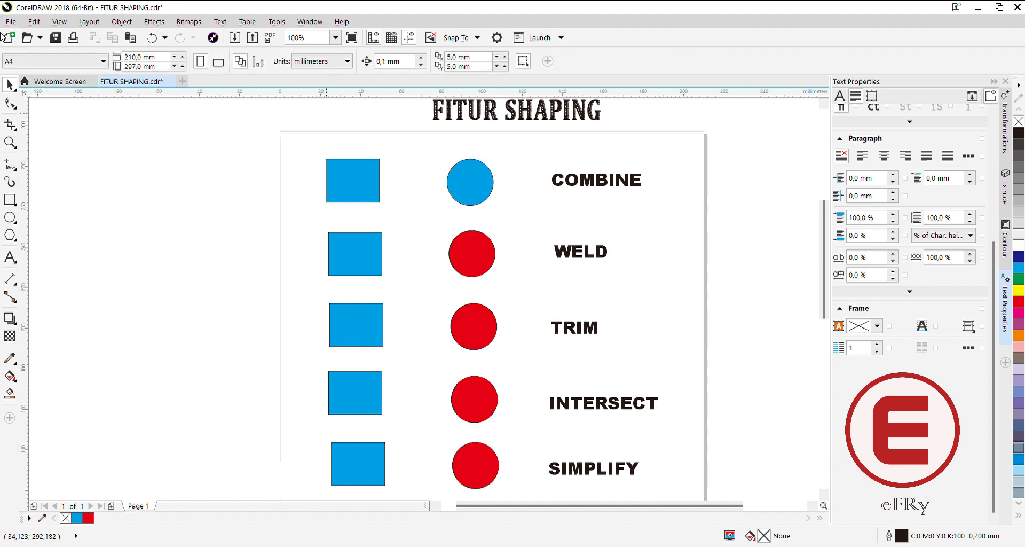
{"action": "left_click", "coordinate": [151, 39]}
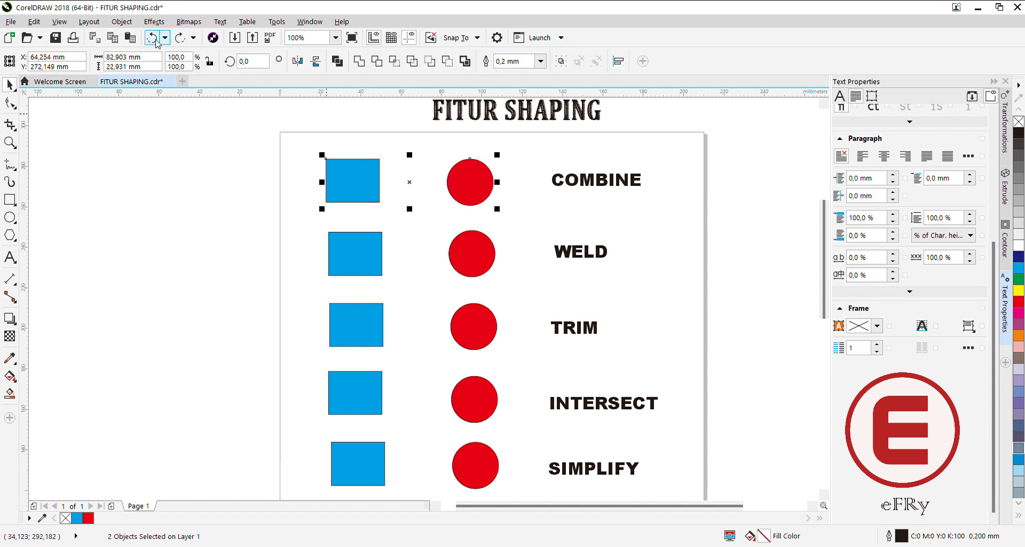
Try to weld the separate rectangle and circle in the COMBINE row, and undo the weld.
{"action": "left_click", "coordinate": [311, 150]}
{"action": "left_click_drag", "start_coordinate": [314, 145], "coordinate": [505, 217]}
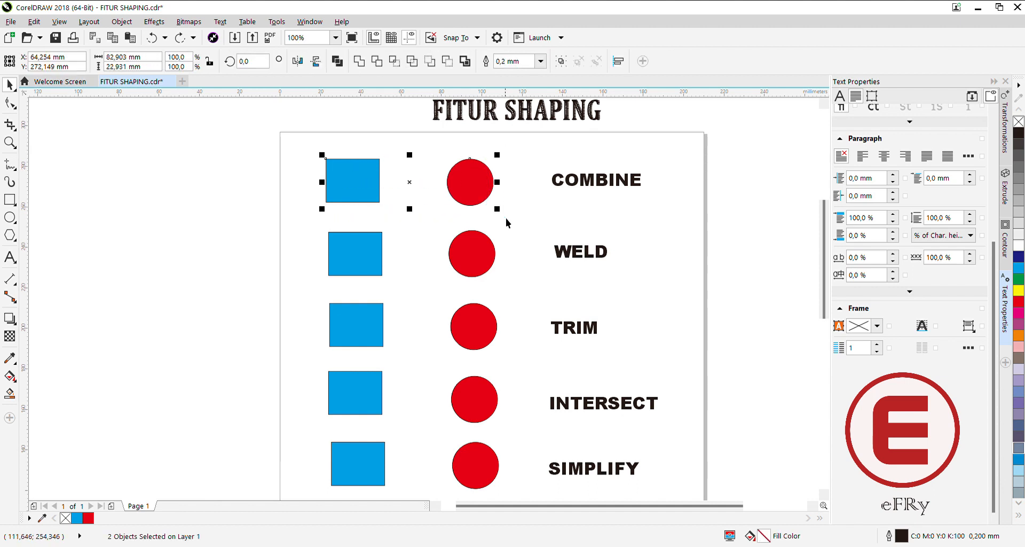
{"action": "left_click", "coordinate": [359, 62]}
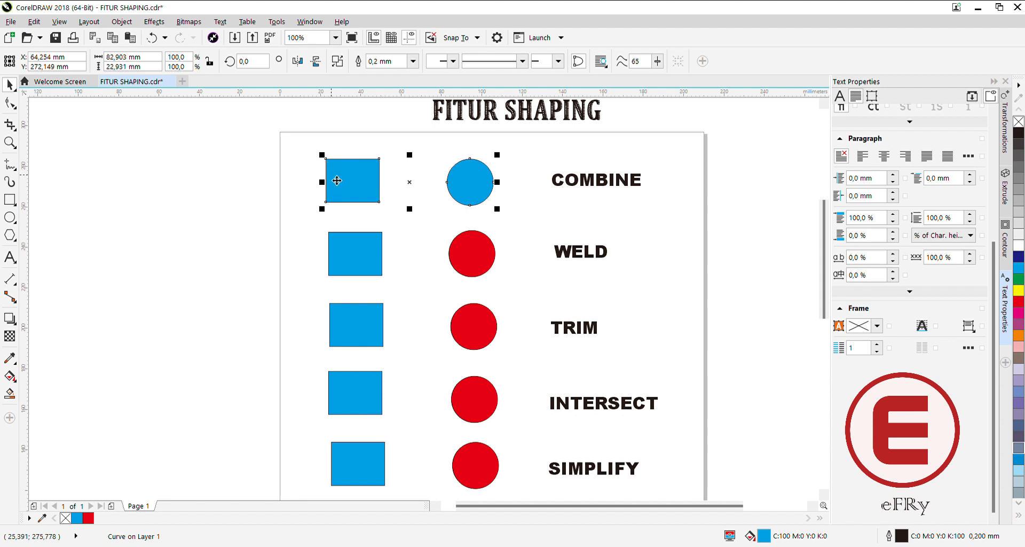
{"action": "left_click", "coordinate": [154, 40]}
Try welding the separate shapes in the WELD row and combining those in the COMBINE row, and undo both operations.
{"action": "left_click_drag", "start_coordinate": [314, 223], "coordinate": [515, 284]}
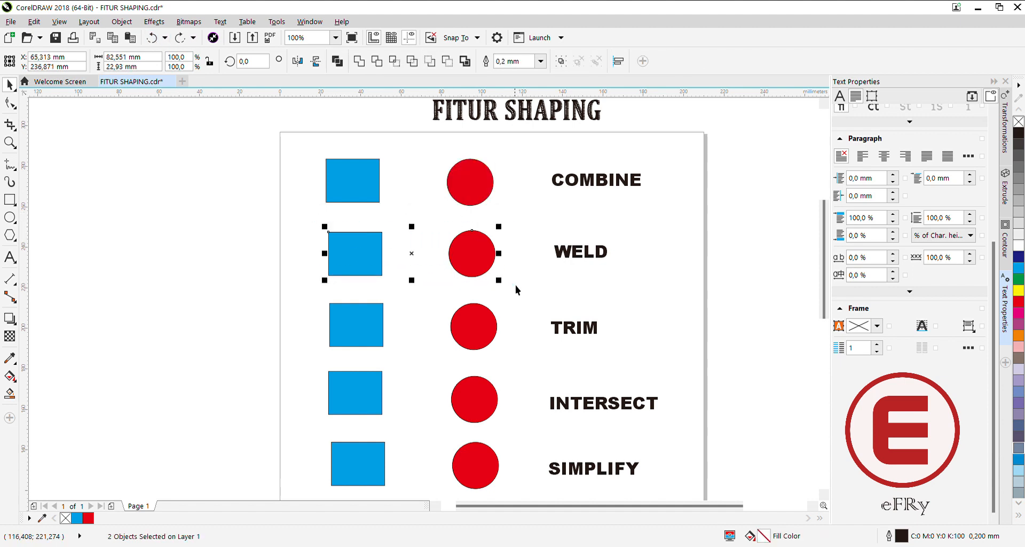
{"action": "left_click", "coordinate": [359, 61]}
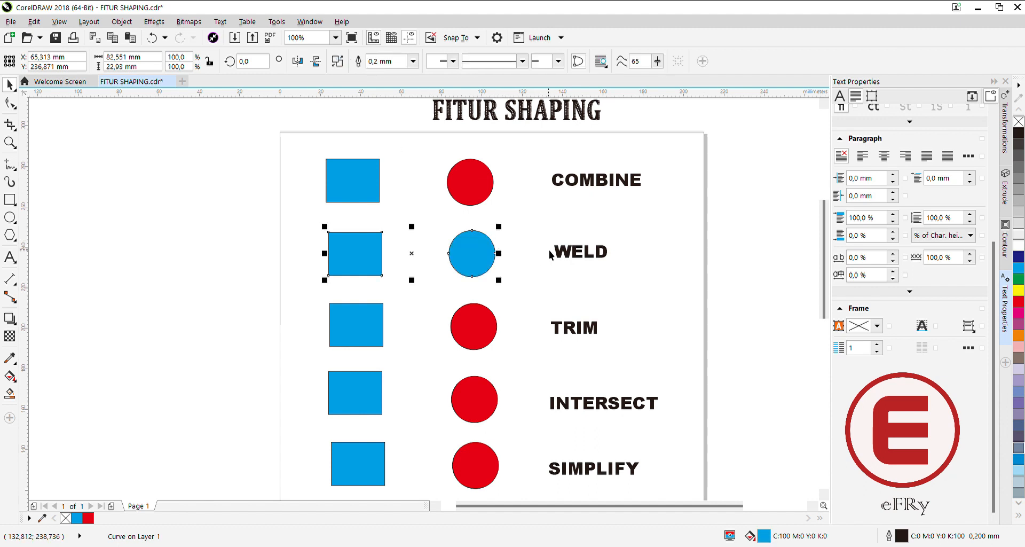
{"action": "left_click_drag", "start_coordinate": [312, 154], "coordinate": [318, 154]}
{"action": "left_click_drag", "start_coordinate": [512, 214], "coordinate": [522, 217]}
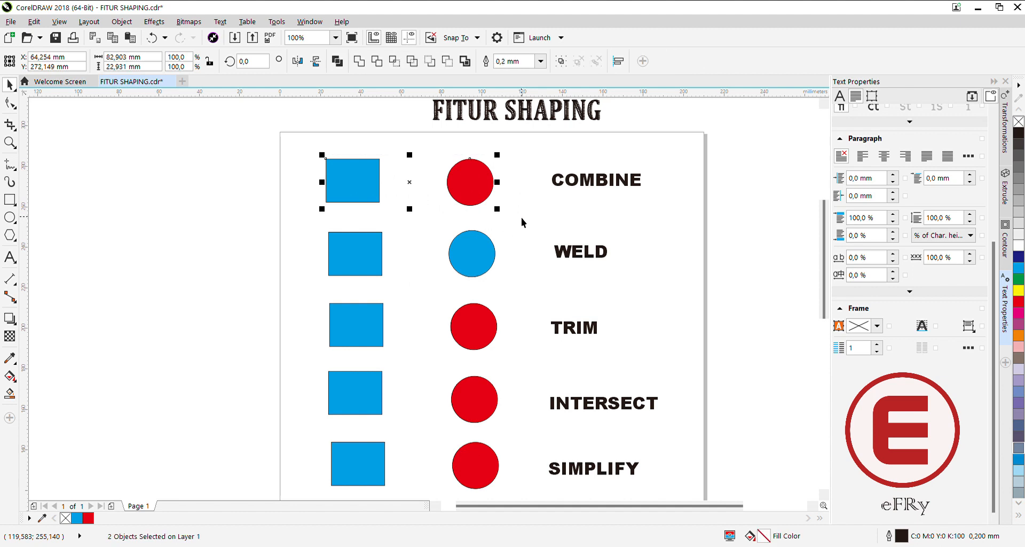
{"action": "left_click", "coordinate": [338, 63]}
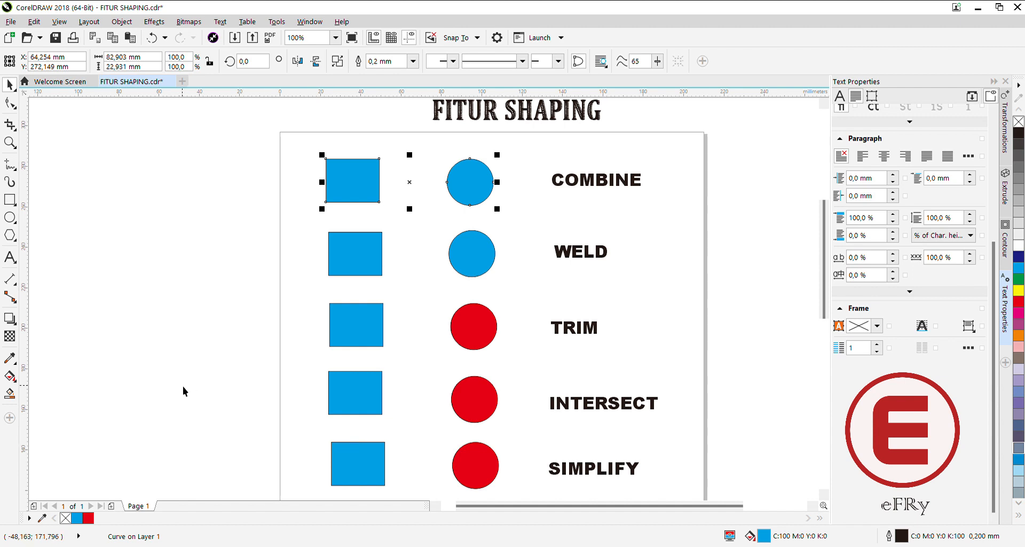
{"action": "left_click", "coordinate": [152, 37]}
{"action": "left_click", "coordinate": [153, 37]}
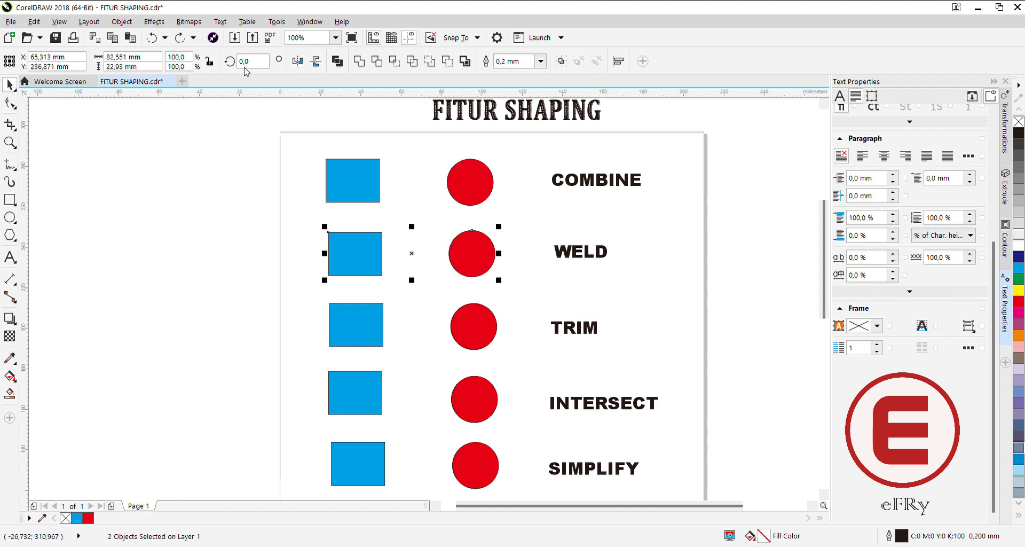
Move the red circles in the COMBINE and WELD rows so each overlaps the right part of its blue rectangle.
{"action": "left_click", "coordinate": [540, 159]}
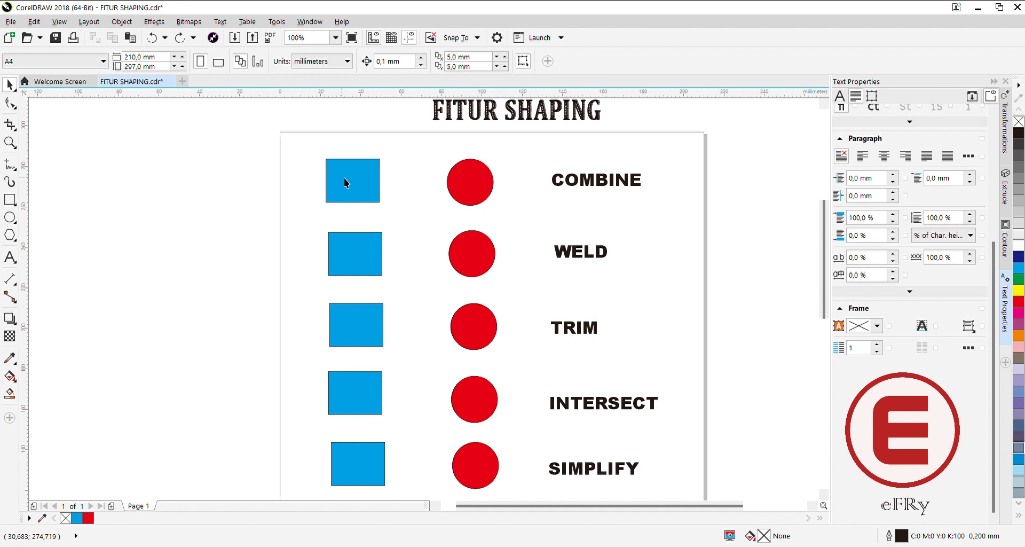
{"action": "left_click", "coordinate": [465, 189]}
{"action": "left_click_drag", "start_coordinate": [465, 189], "coordinate": [379, 191]}
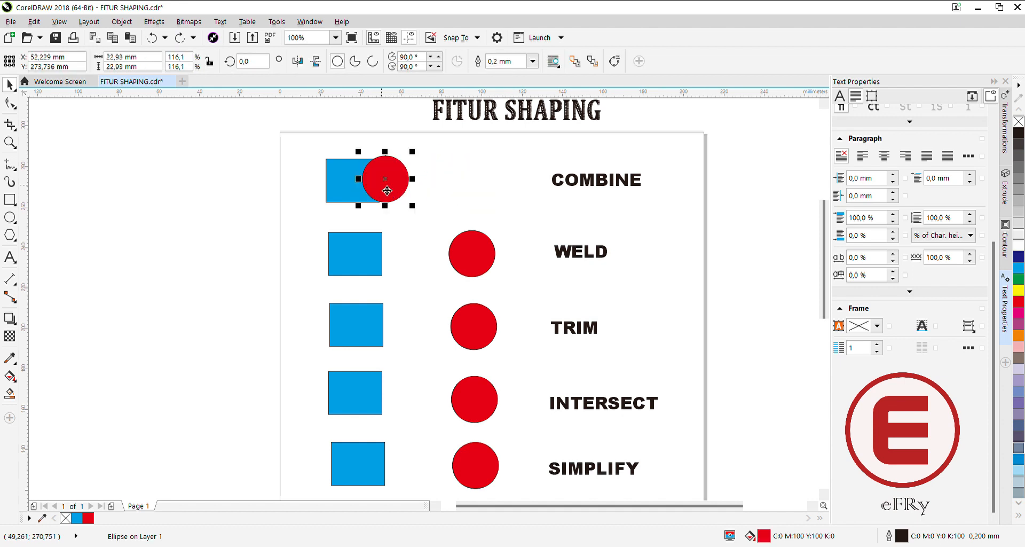
{"action": "left_click", "coordinate": [438, 175]}
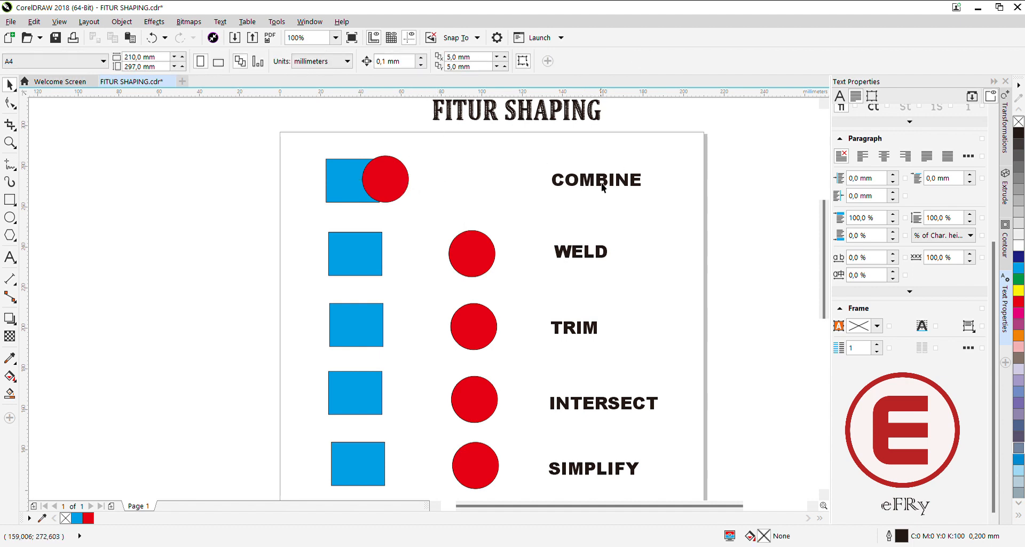
{"action": "left_click_drag", "start_coordinate": [483, 258], "coordinate": [398, 260]}
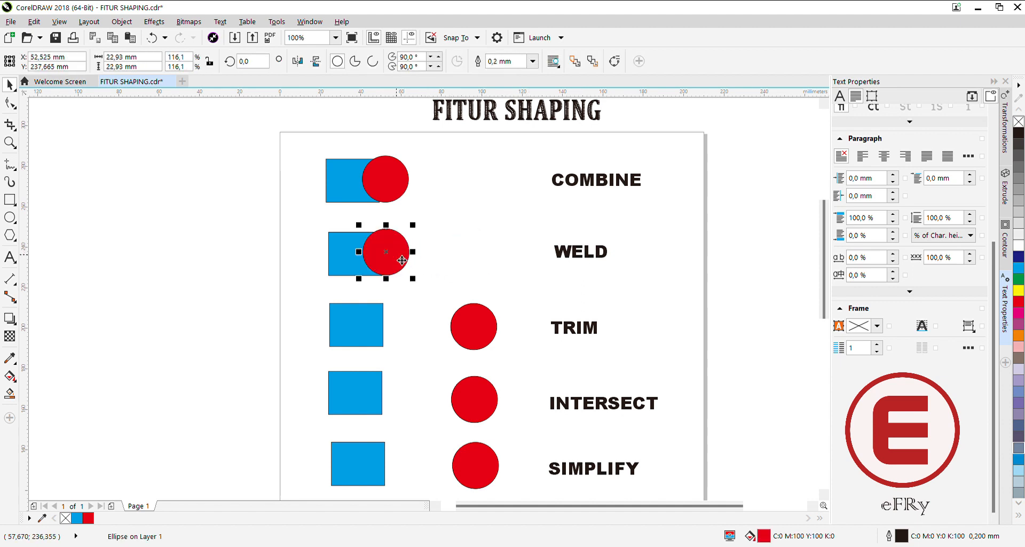
Combine the overlapping rectangle and circle in the COMBINE row into a single object.
{"action": "left_click", "coordinate": [341, 139]}
{"action": "left_click_drag", "start_coordinate": [321, 150], "coordinate": [417, 207]}
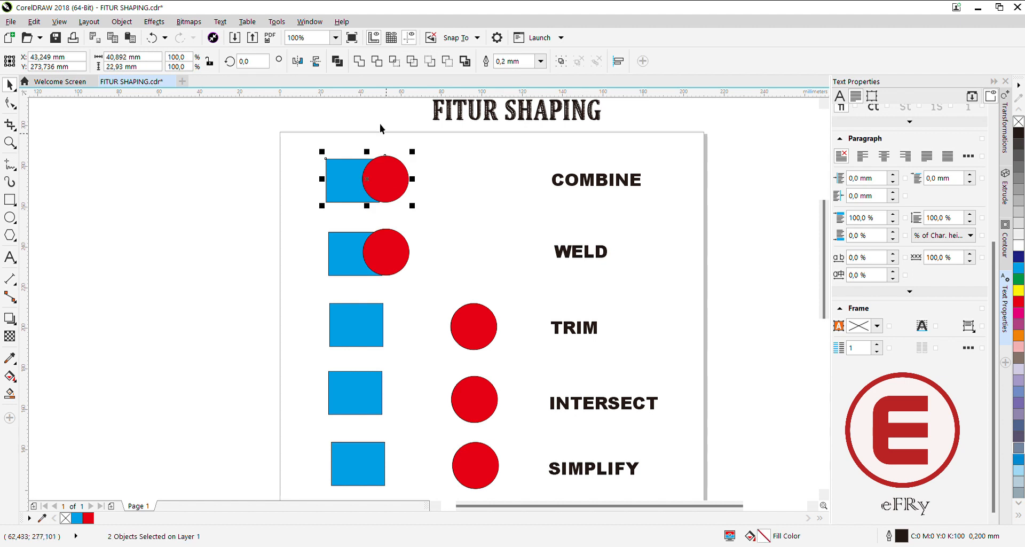
{"action": "left_click", "coordinate": [338, 62]}
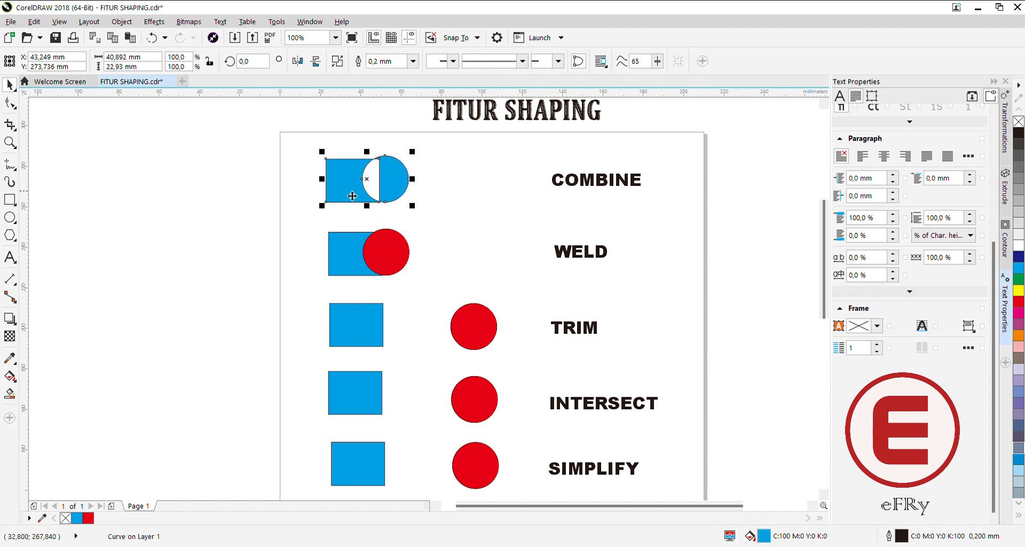
{"action": "left_click", "coordinate": [420, 167]}
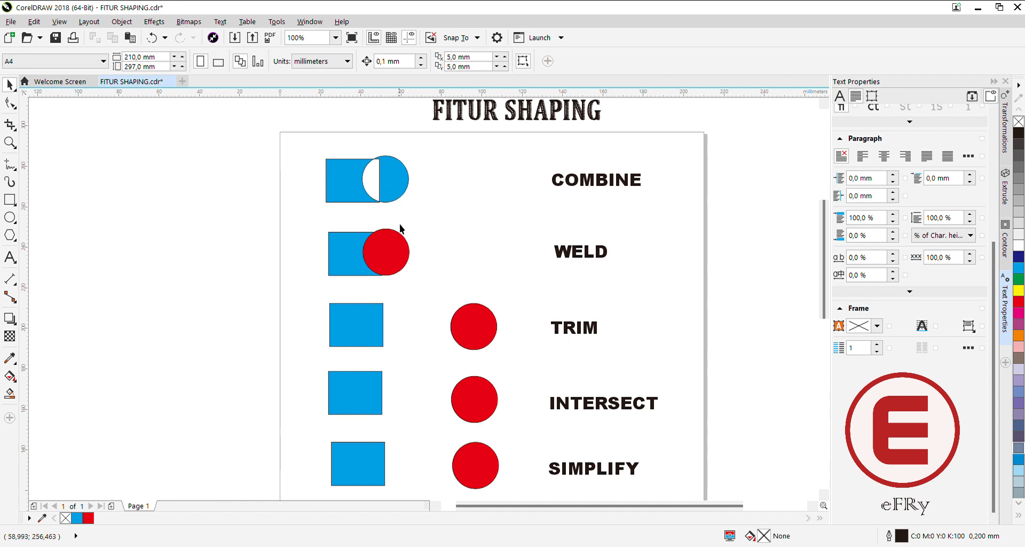
Weld the overlapping rectangle and circle in the WELD row into one shape.
{"action": "left_click_drag", "start_coordinate": [319, 226], "coordinate": [428, 293]}
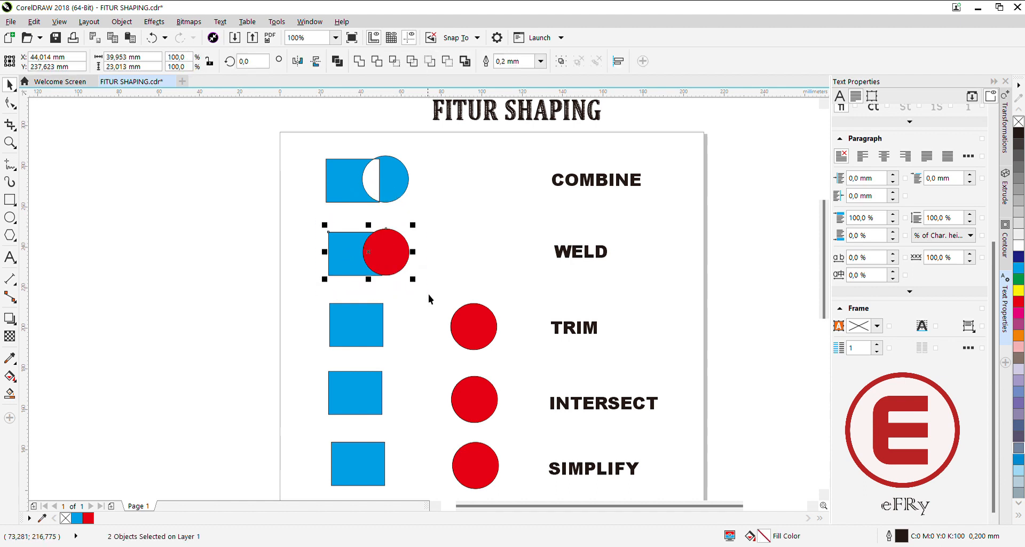
{"action": "left_click", "coordinate": [359, 62]}
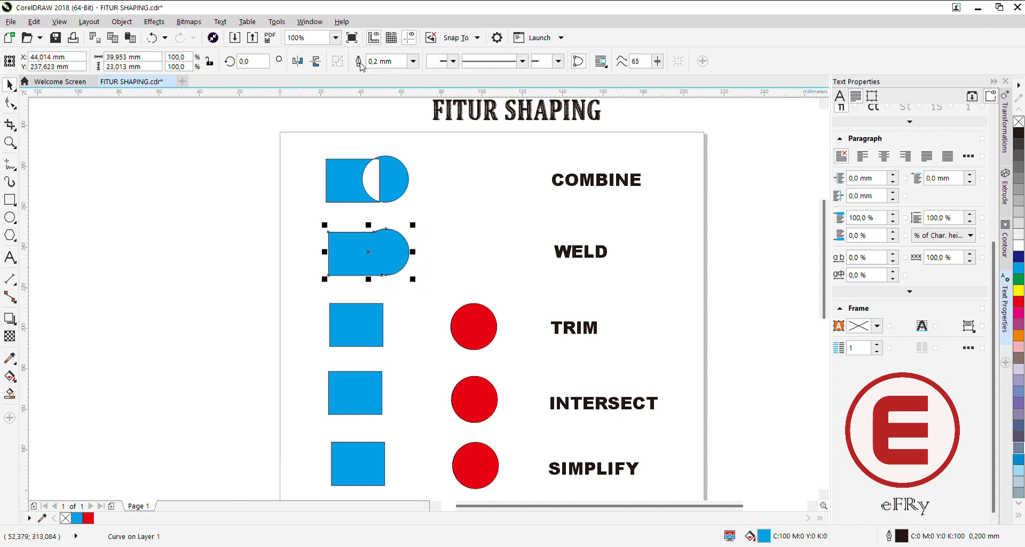
{"action": "left_click", "coordinate": [446, 243]}
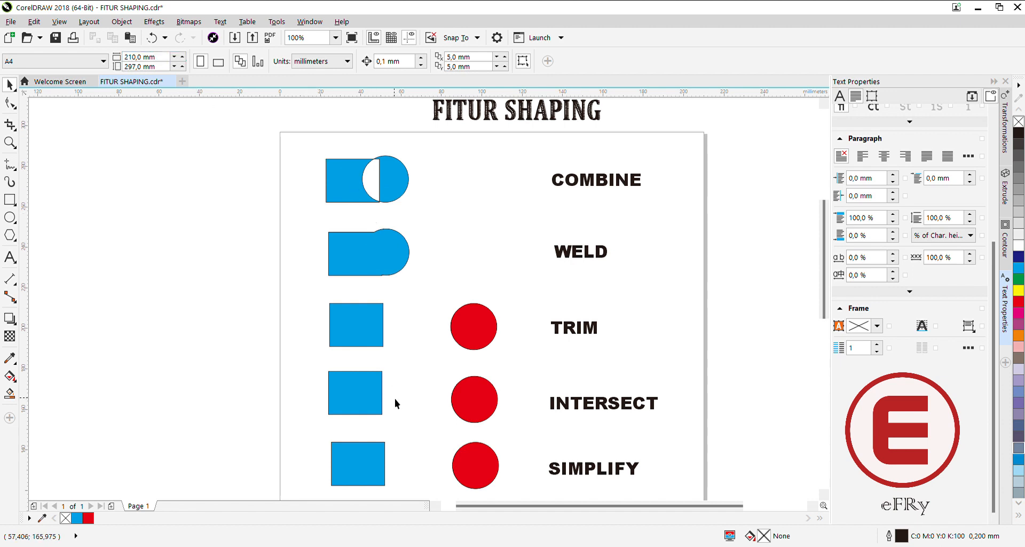
Move the red circle in the TRIM row so it overlaps the right part of its blue rectangle.
{"action": "scroll", "coordinate": [387, 398], "scroll_direction": "down", "scroll_amount": 5}
{"action": "scroll", "coordinate": [386, 396], "scroll_direction": "up", "scroll_amount": 5}
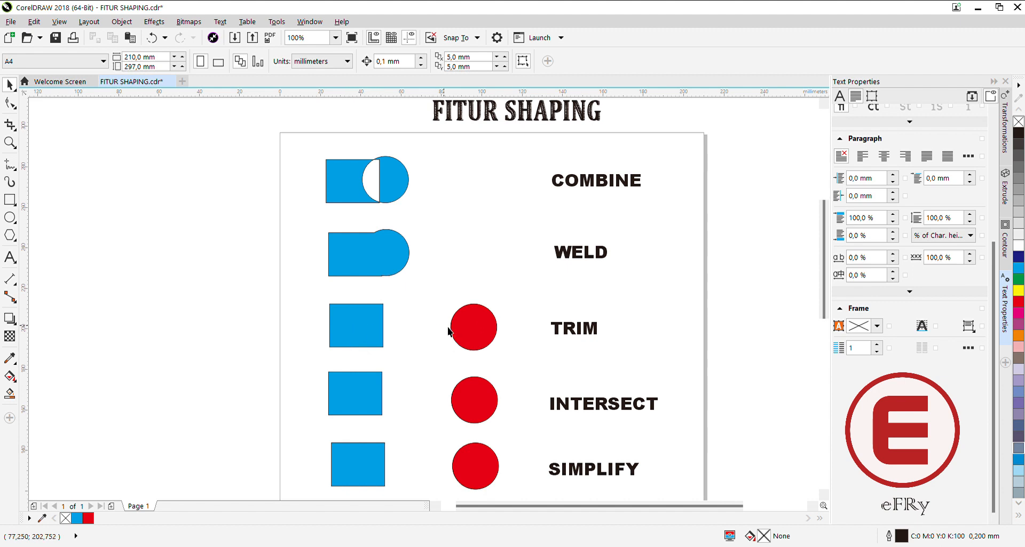
{"action": "left_click_drag", "start_coordinate": [470, 337], "coordinate": [390, 342]}
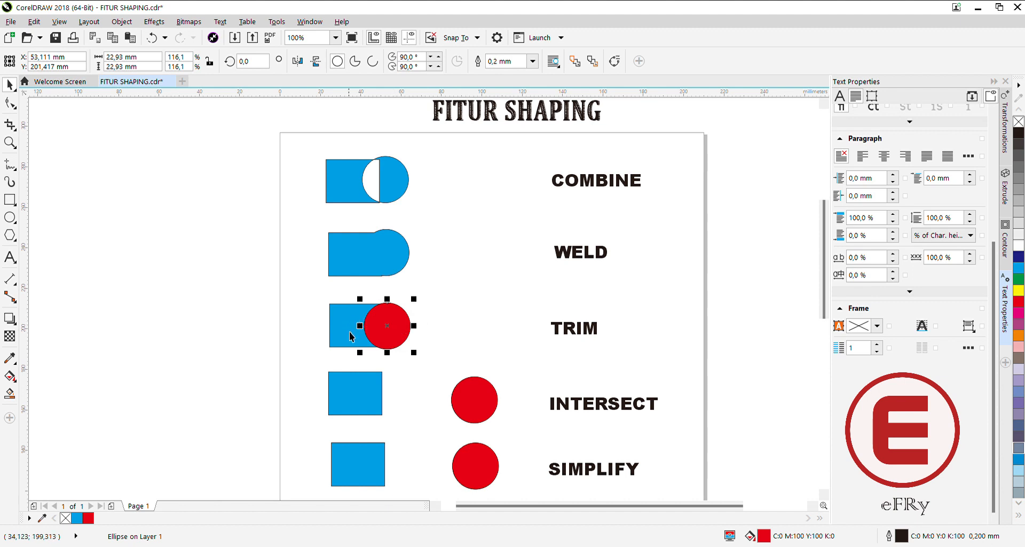
Trim the rectangle with the overlapping circle in the TRIM row, and move the circle clear to about X 70 mm.
{"action": "left_click_drag", "start_coordinate": [335, 350], "coordinate": [330, 296]}
{"action": "left_click_drag", "start_coordinate": [431, 351], "coordinate": [441, 359]}
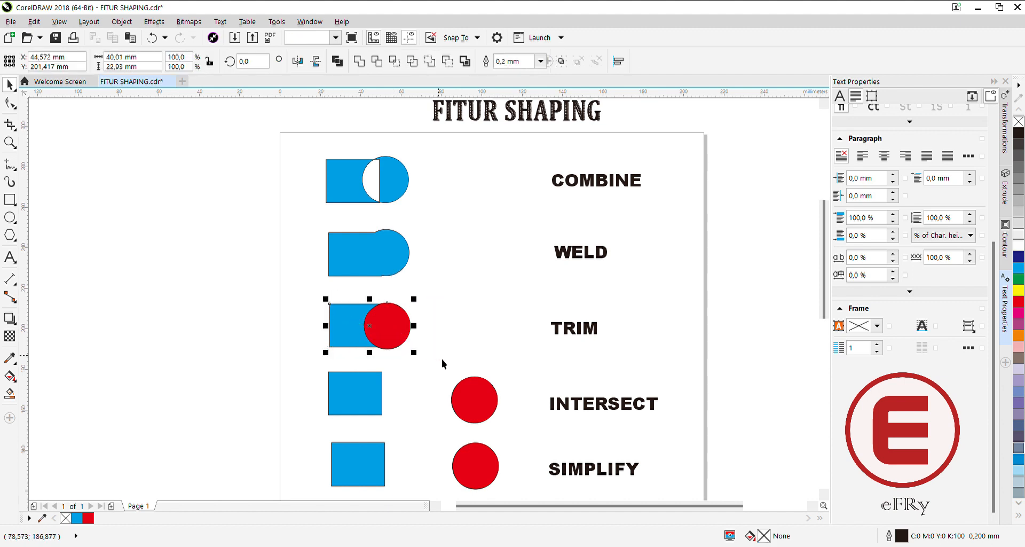
{"action": "left_click", "coordinate": [377, 62]}
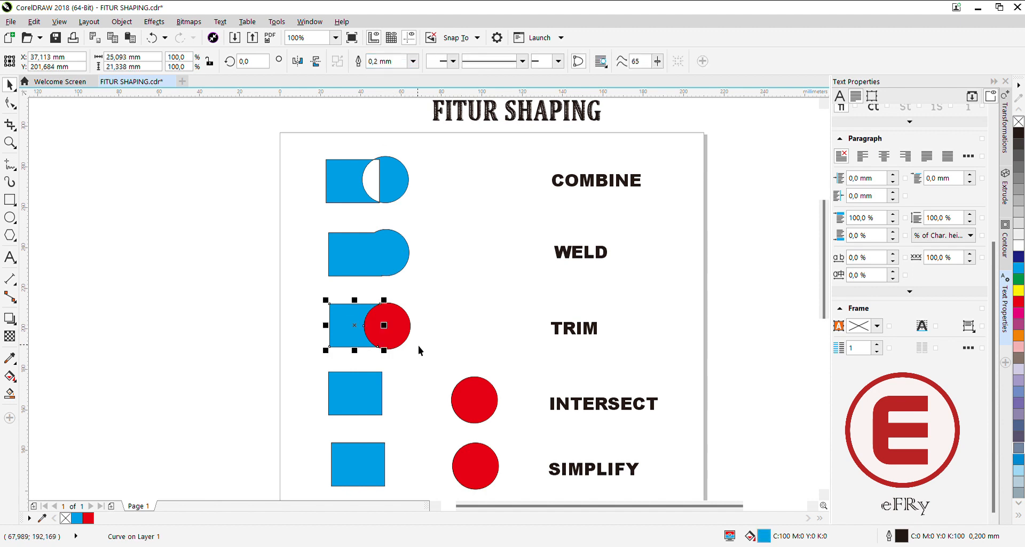
{"action": "left_click_drag", "start_coordinate": [392, 327], "coordinate": [438, 331]}
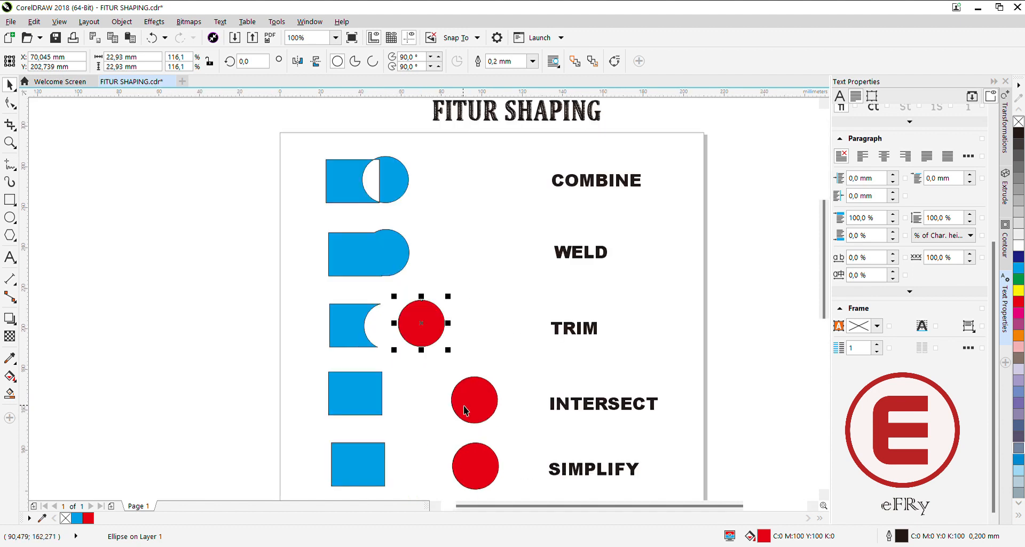
Overlap the INTERSECT row's circle with its rectangle and apply Intersect to the two shapes.
{"action": "left_click_drag", "start_coordinate": [825, 314], "coordinate": [831, 372]}
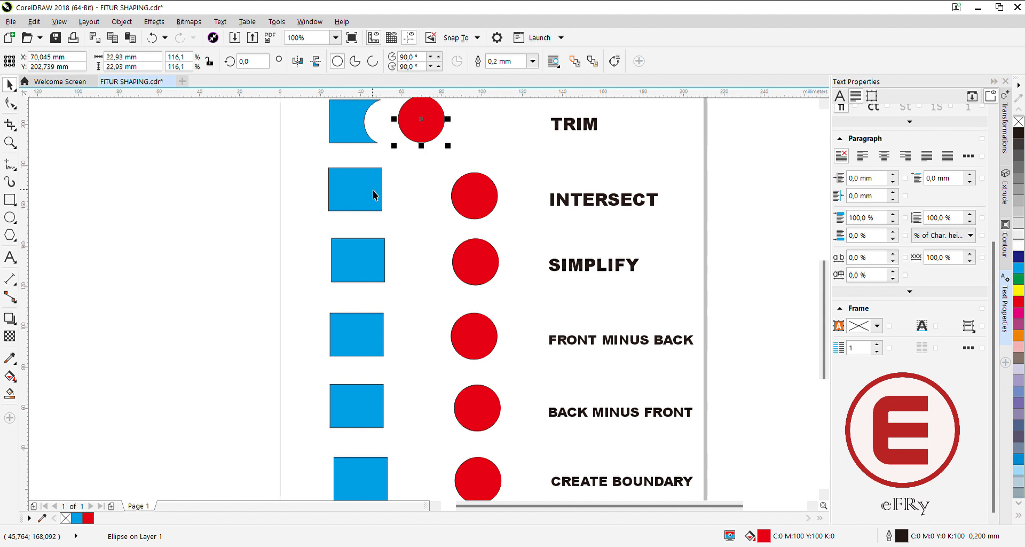
{"action": "left_click_drag", "start_coordinate": [474, 201], "coordinate": [394, 201]}
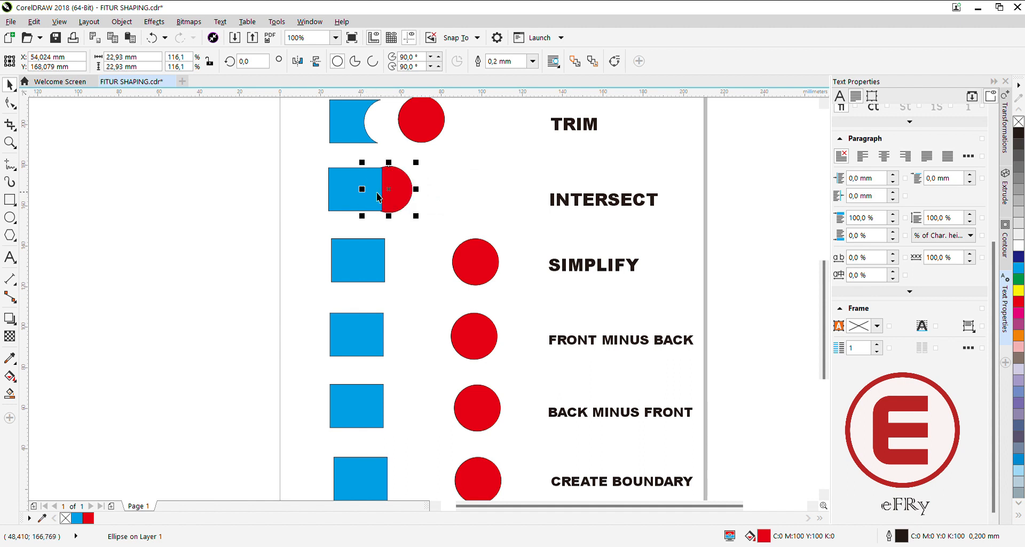
{"action": "left_click_drag", "start_coordinate": [317, 158], "coordinate": [437, 221]}
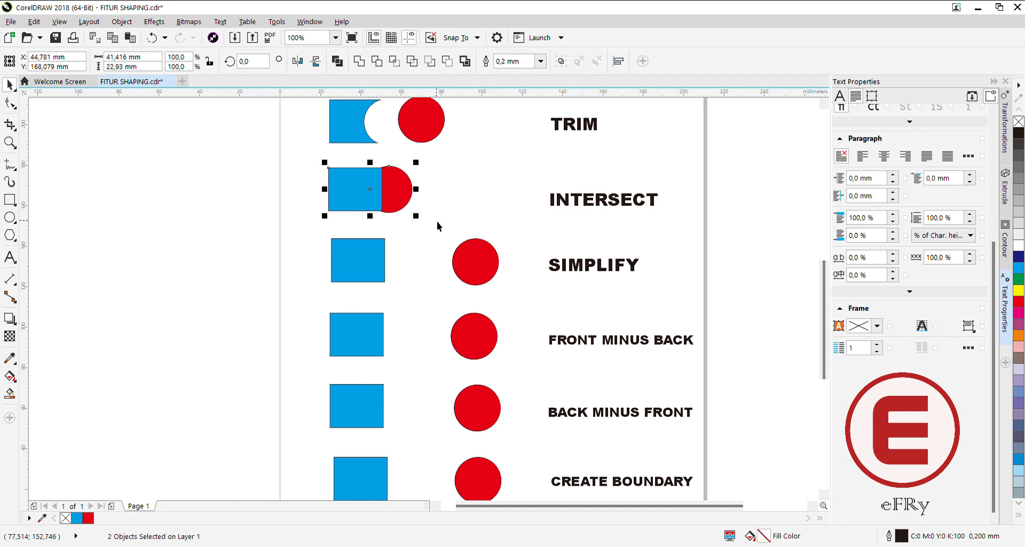
{"action": "left_click", "coordinate": [395, 64]}
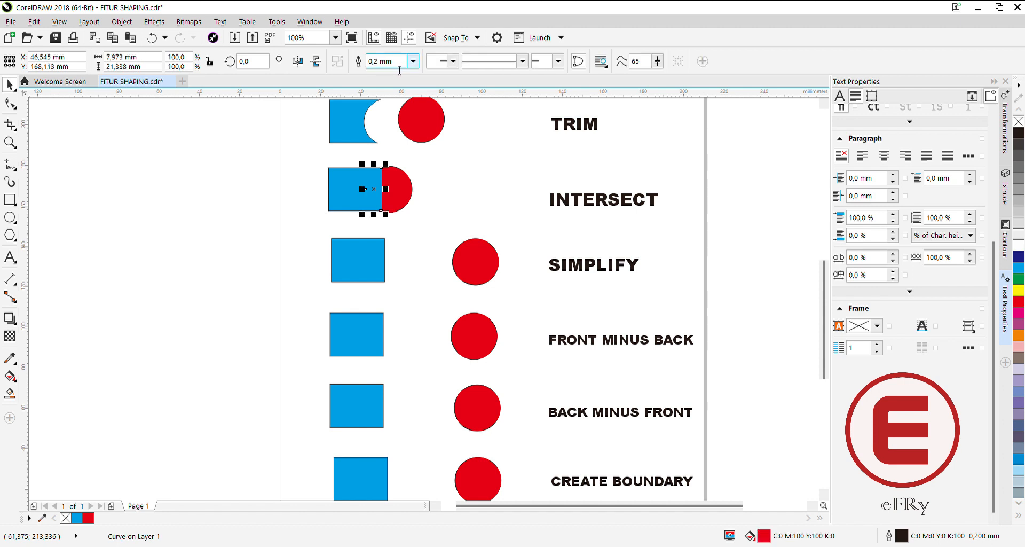
Try moving the INTERSECT row's circle away from its rectangle, and undo the move.
{"action": "left_click", "coordinate": [405, 193]}
{"action": "left_click_drag", "start_coordinate": [405, 193], "coordinate": [439, 195]}
{"action": "left_click_drag", "start_coordinate": [330, 166], "coordinate": [455, 220]}
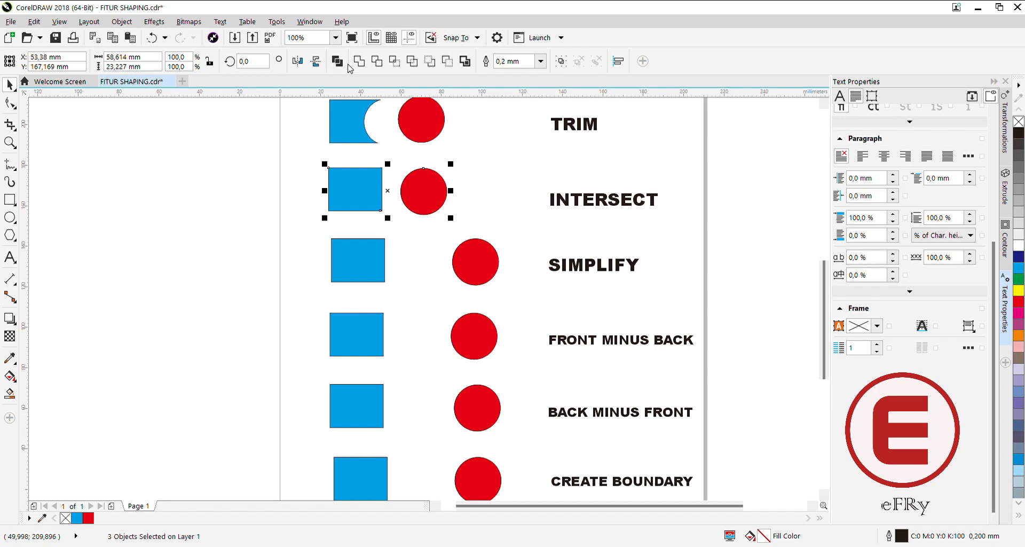
{"action": "left_click", "coordinate": [153, 37]}
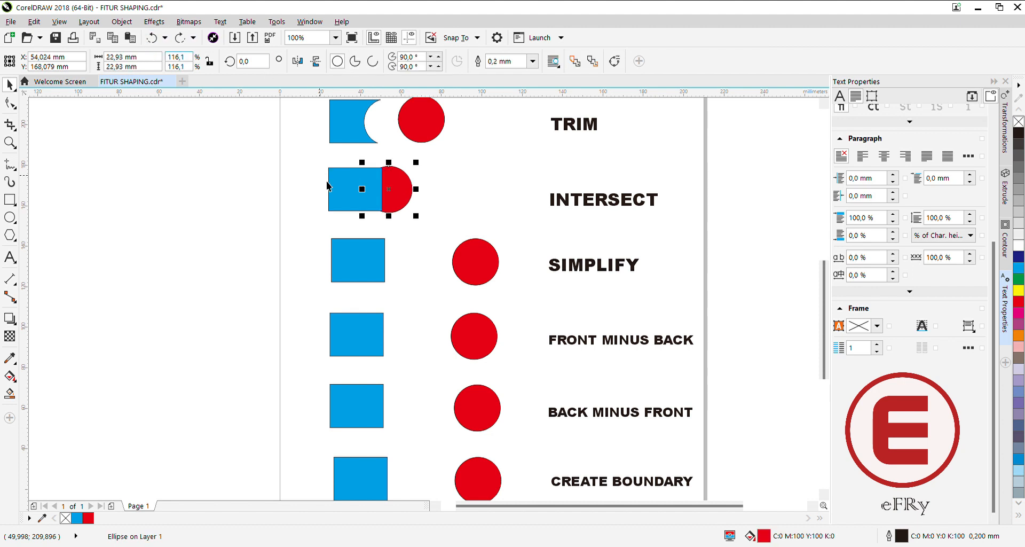
Intersect the INTERSECT row's rectangle and circle, and move the originals clear of the overlap piece, to about X 20 mm and X 85 mm.
{"action": "left_click_drag", "start_coordinate": [323, 153], "coordinate": [441, 225]}
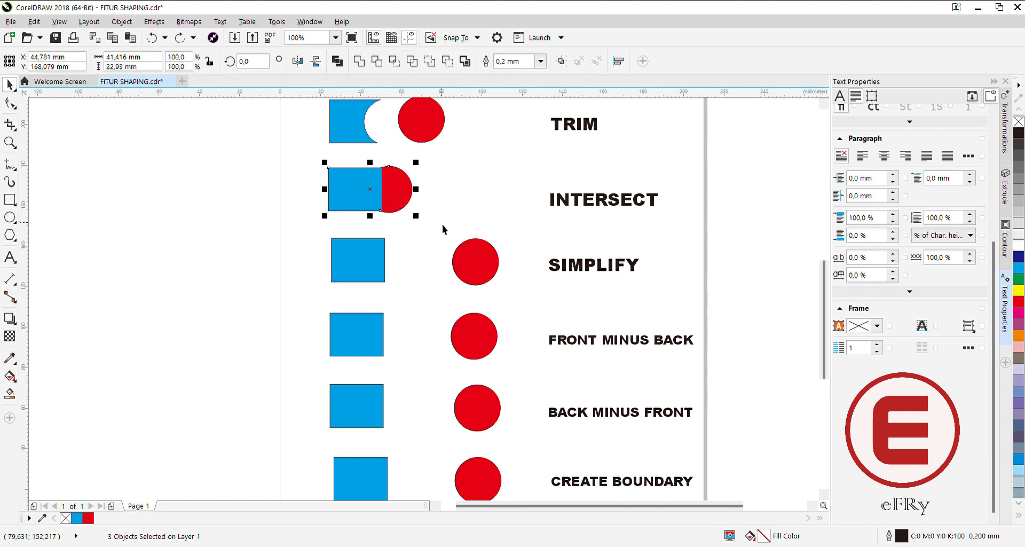
{"action": "left_click", "coordinate": [395, 62]}
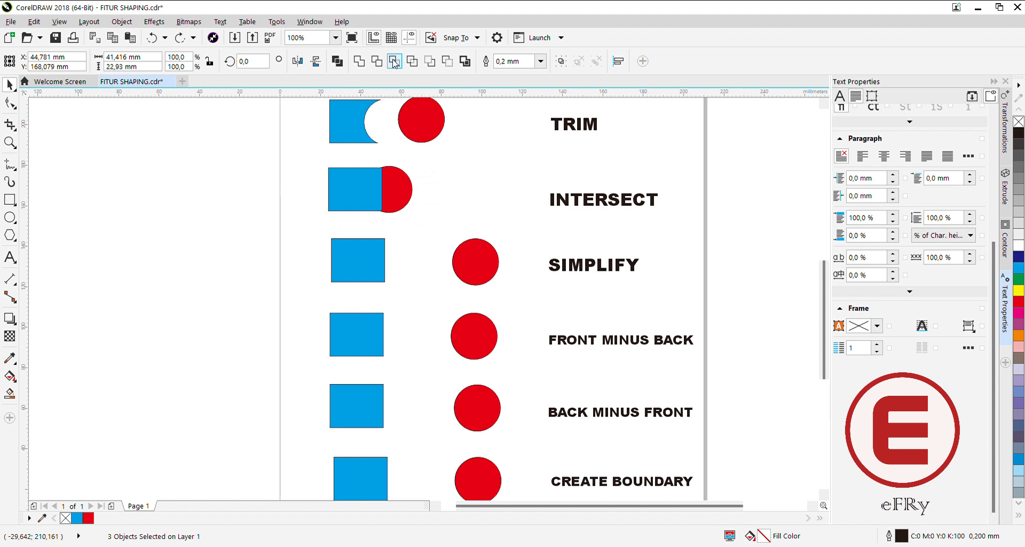
{"action": "left_click", "coordinate": [345, 188]}
{"action": "left_click_drag", "start_coordinate": [396, 191], "coordinate": [442, 200]}
{"action": "left_click_drag", "start_coordinate": [349, 199], "coordinate": [423, 194]}
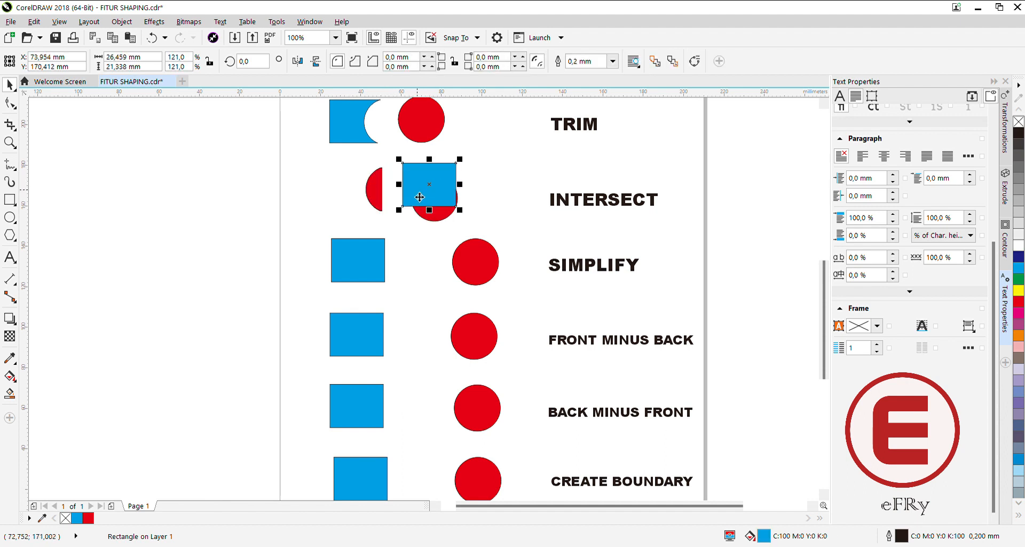
{"action": "left_click_drag", "start_coordinate": [328, 184], "coordinate": [326, 184]}
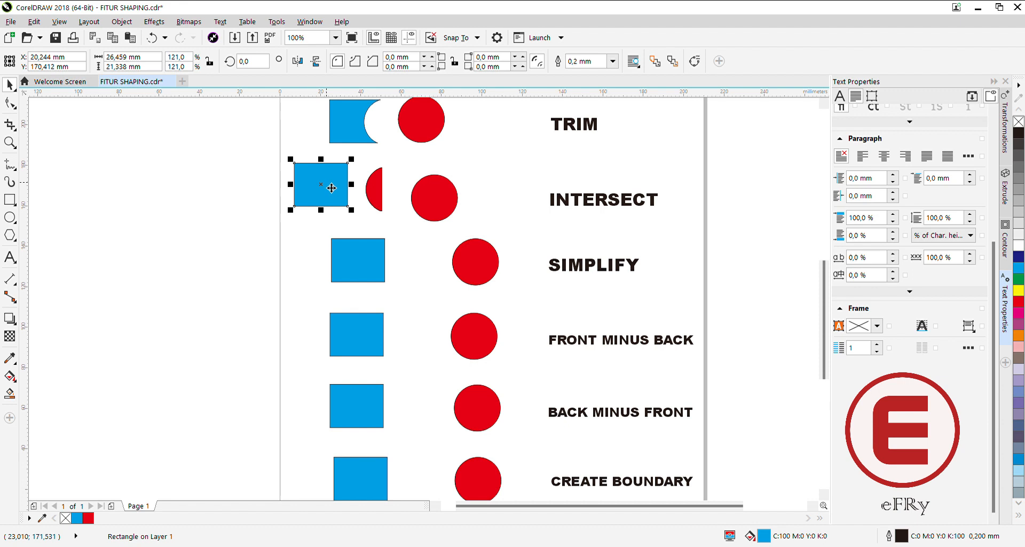
{"action": "left_click_drag", "start_coordinate": [434, 201], "coordinate": [451, 190]}
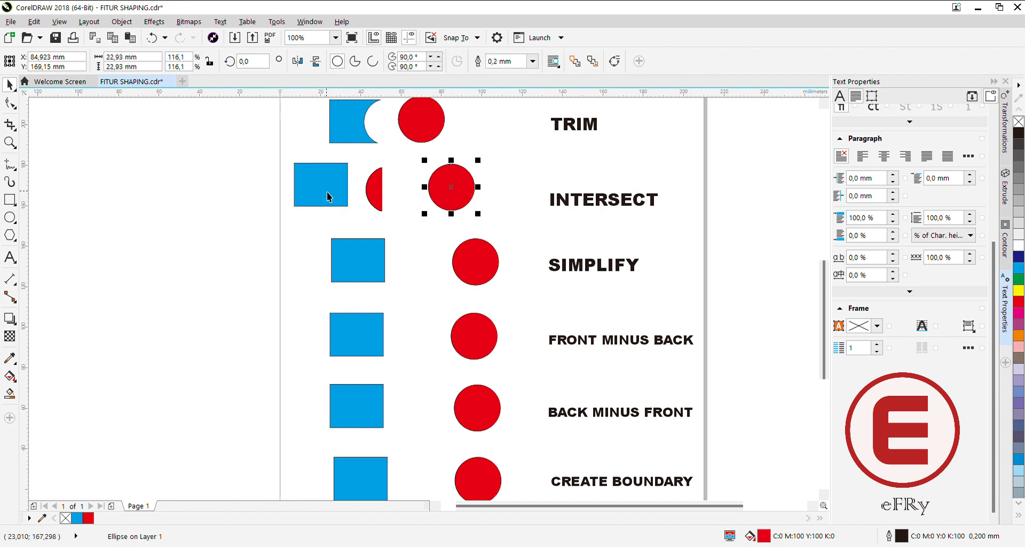
{"action": "left_click", "coordinate": [380, 188]}
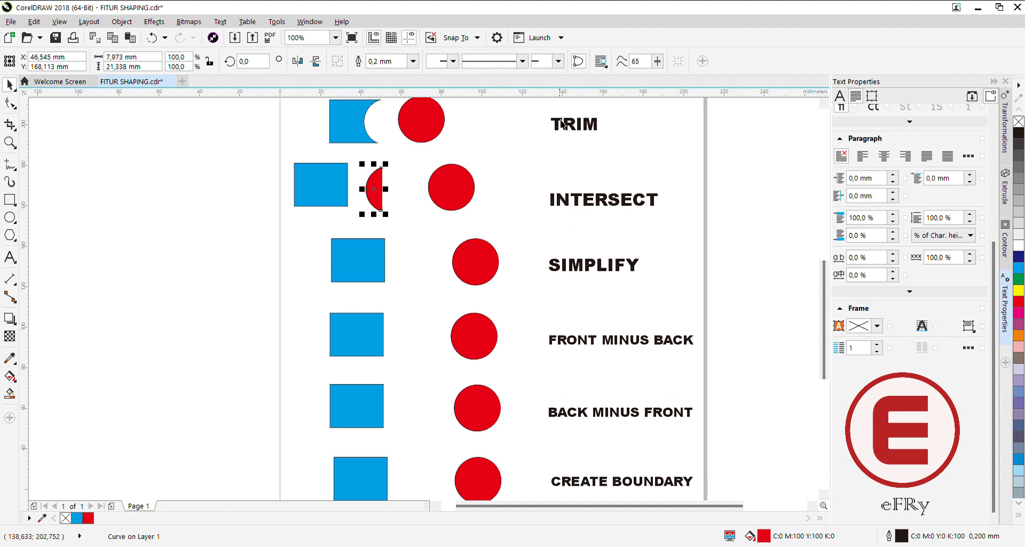
Simplify the SIMPLIFY row's rectangle with its circle overlapping the right part, and move the circle clear to about X 71 mm.
{"action": "left_click", "coordinate": [463, 264]}
{"action": "left_click_drag", "start_coordinate": [464, 263], "coordinate": [379, 262]}
{"action": "left_click_drag", "start_coordinate": [314, 235], "coordinate": [446, 294]}
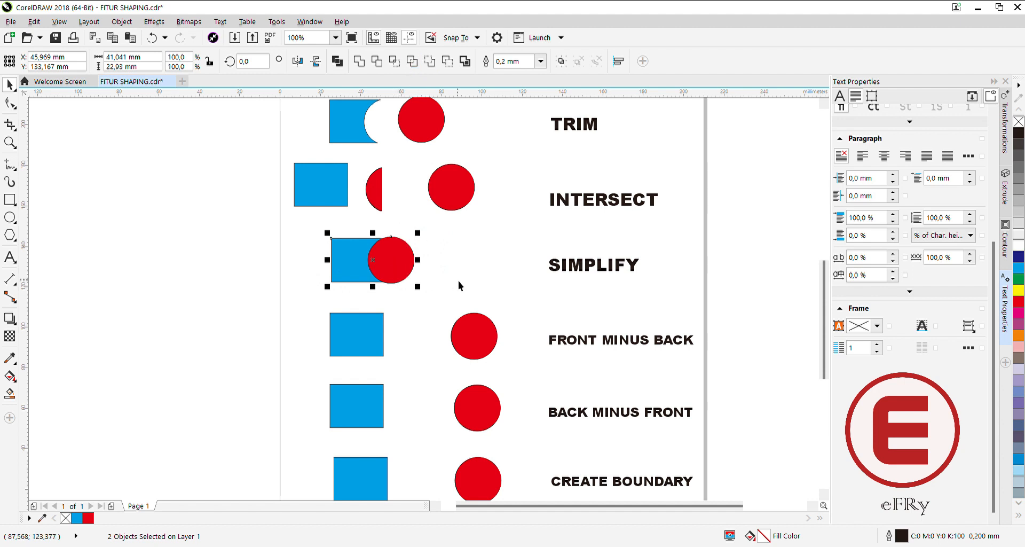
{"action": "left_click", "coordinate": [450, 259]}
{"action": "left_click_drag", "start_coordinate": [408, 266], "coordinate": [439, 264]}
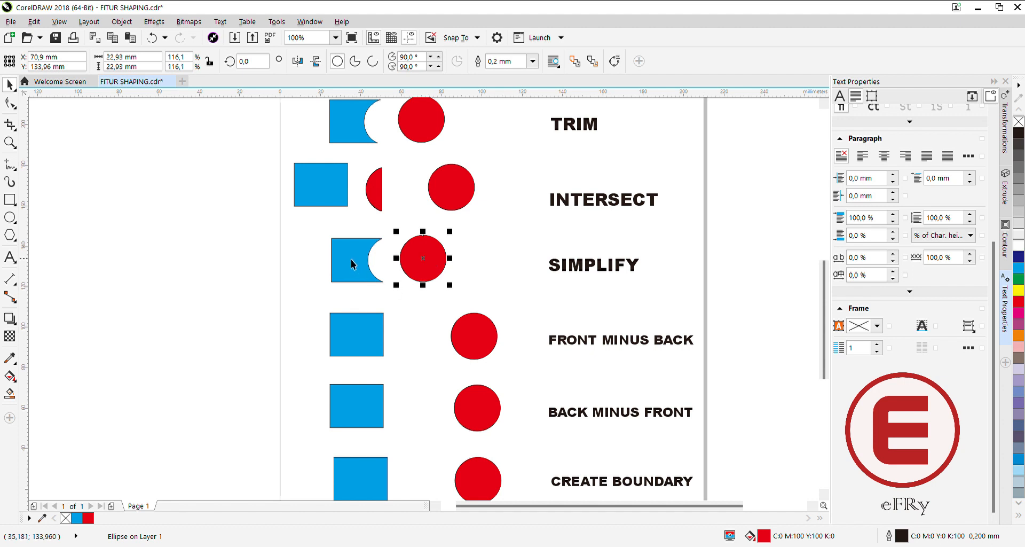
{"action": "left_click", "coordinate": [473, 262]}
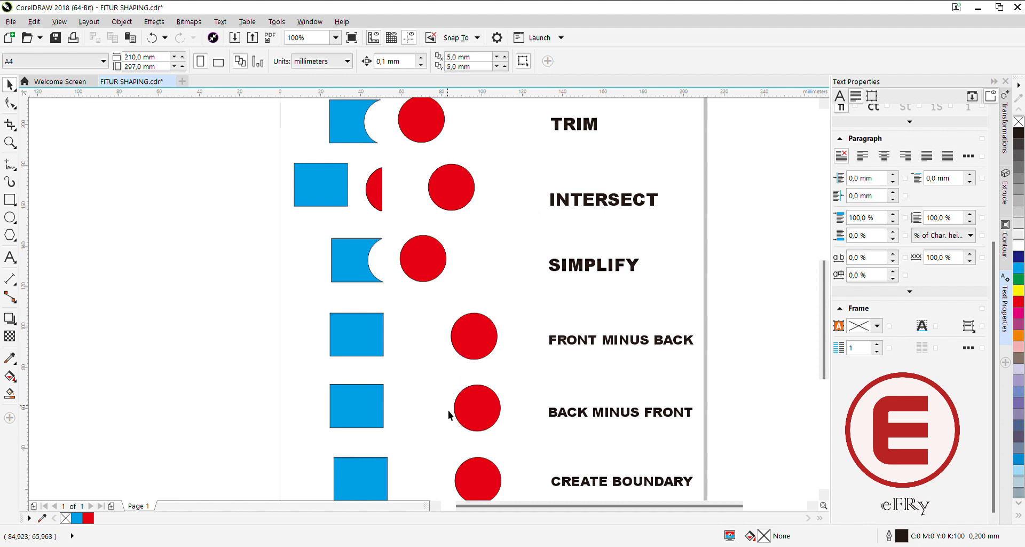
Overlap the FRONT MINUS BACK row's circle with its rectangle at about X 57 mm and apply Front Minus Back to both shapes.
{"action": "left_click_drag", "start_coordinate": [825, 361], "coordinate": [835, 408]}
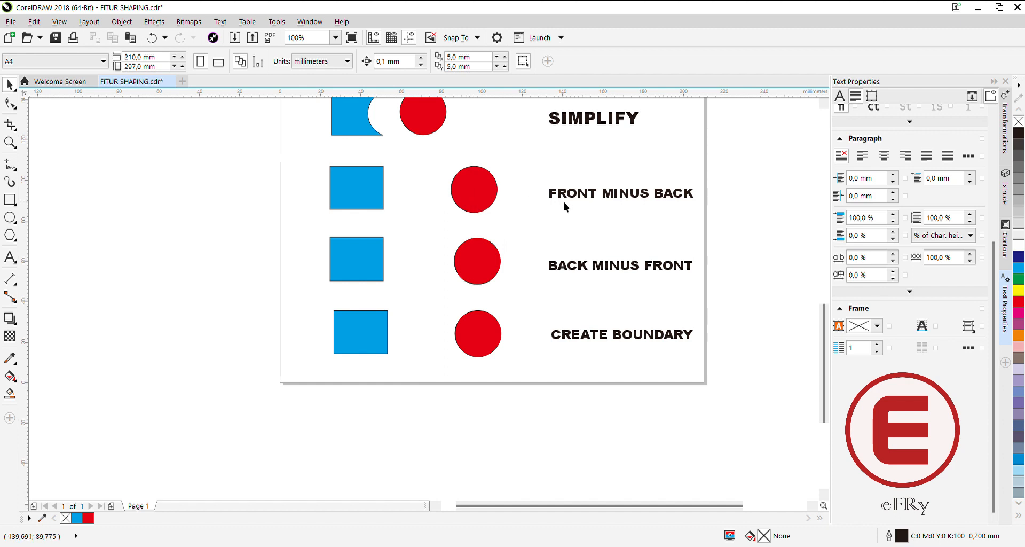
{"action": "left_click_drag", "start_coordinate": [464, 193], "coordinate": [389, 191]}
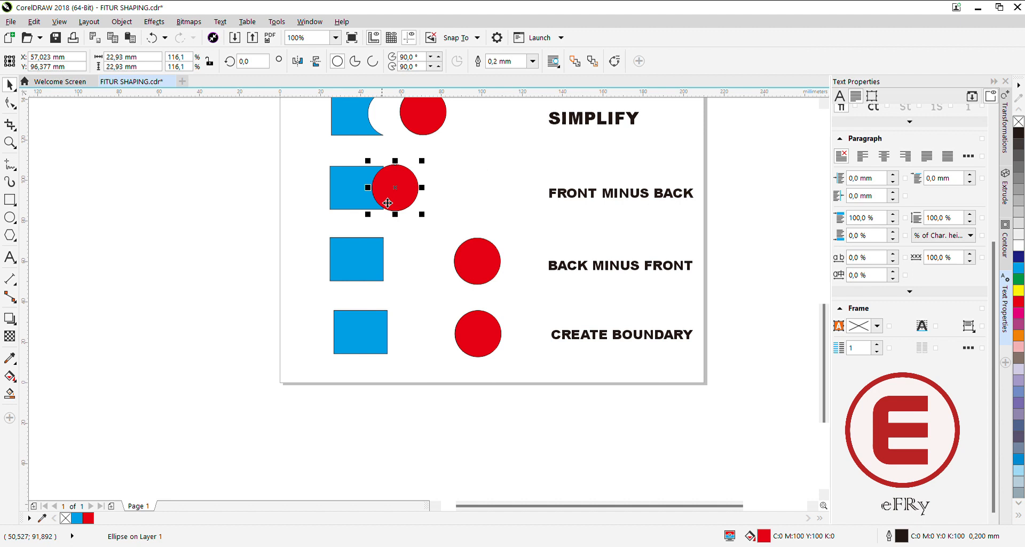
{"action": "left_click_drag", "start_coordinate": [319, 157], "coordinate": [436, 220]}
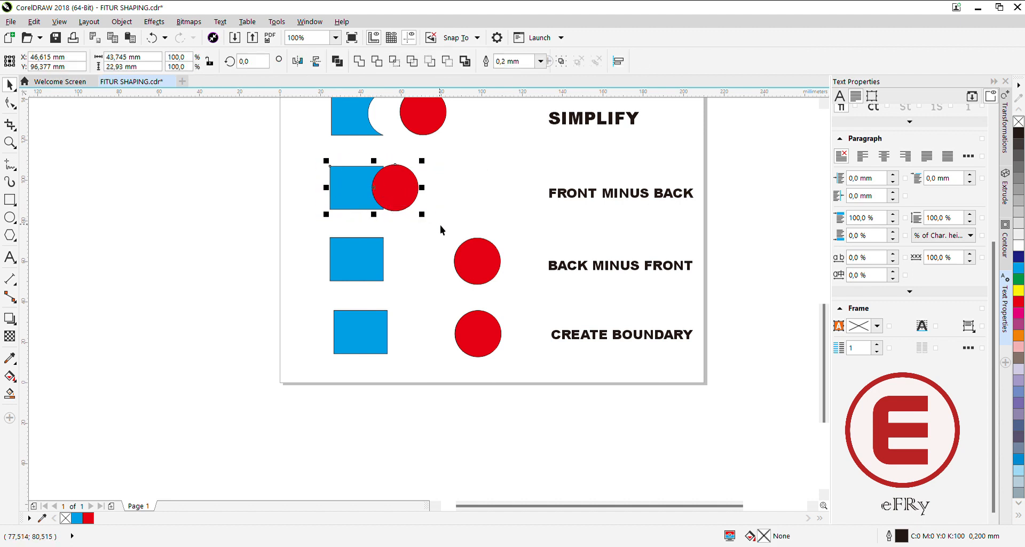
{"action": "left_click", "coordinate": [430, 61]}
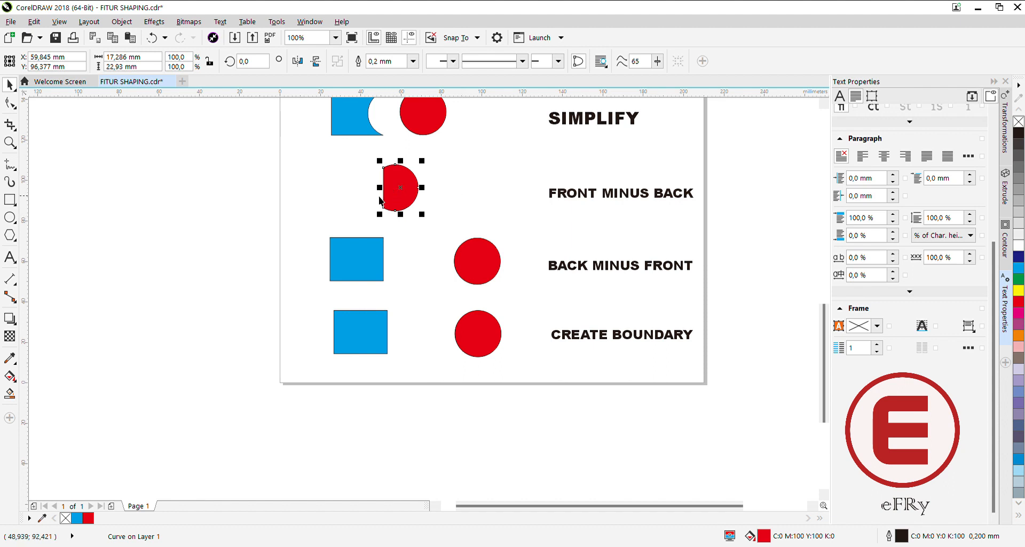
Undo the Front Minus Back operation and apply it again to the same rectangle and circle.
{"action": "left_click", "coordinate": [152, 39]}
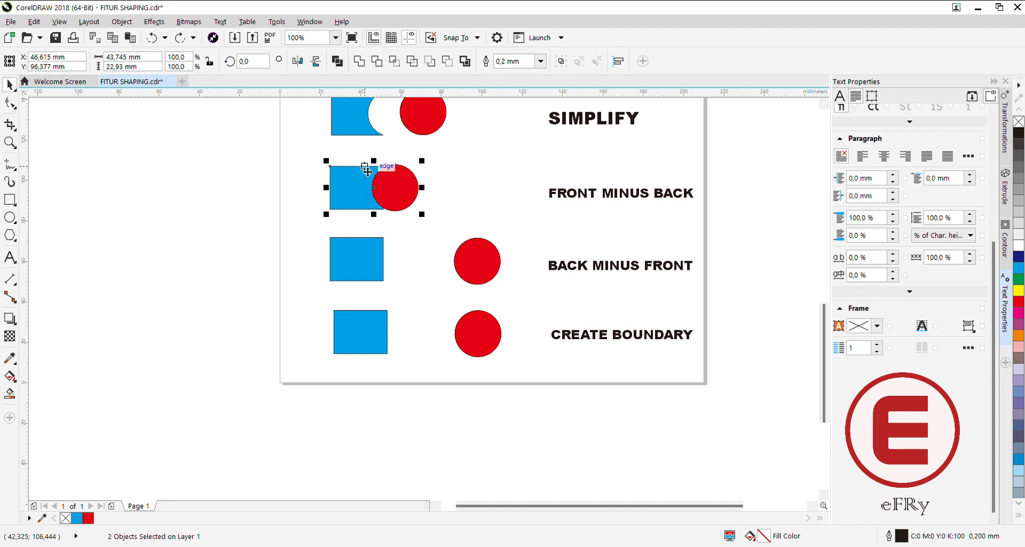
{"action": "left_click", "coordinate": [430, 62]}
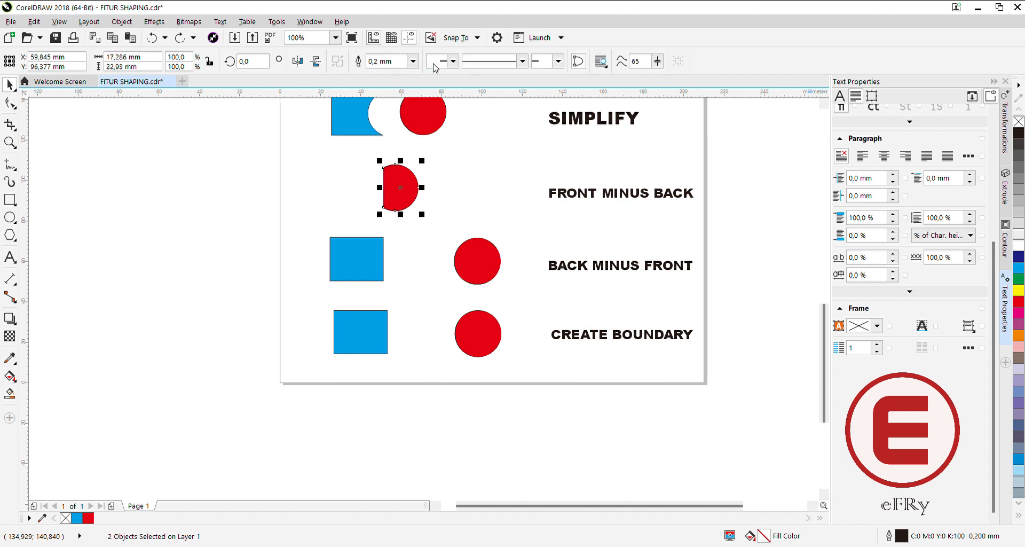
{"action": "left_click", "coordinate": [364, 181]}
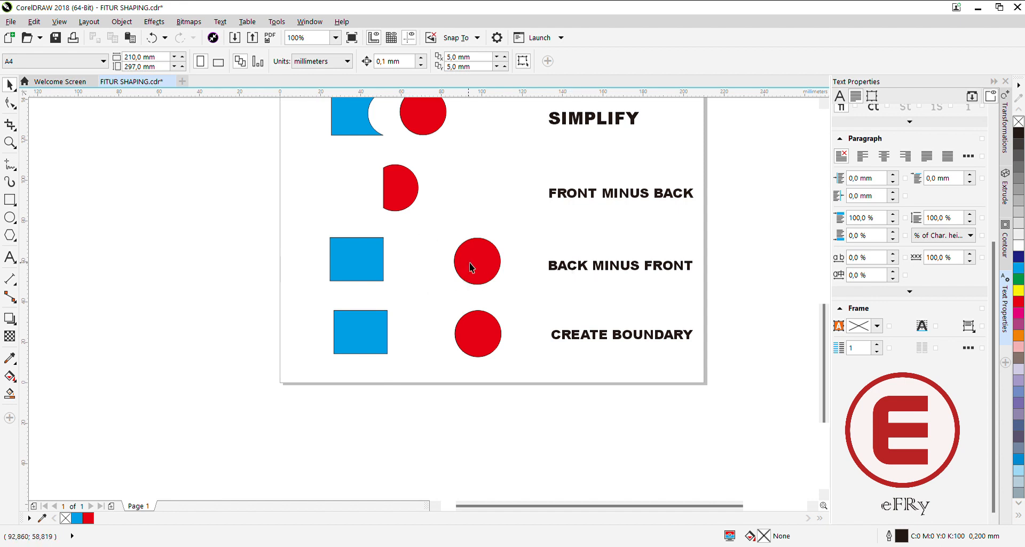
Overlap the BACK MINUS FRONT row's circle with its rectangle at about X 54 mm and apply Back Minus Front to both shapes.
{"action": "left_click_drag", "start_coordinate": [473, 273], "coordinate": [386, 269]}
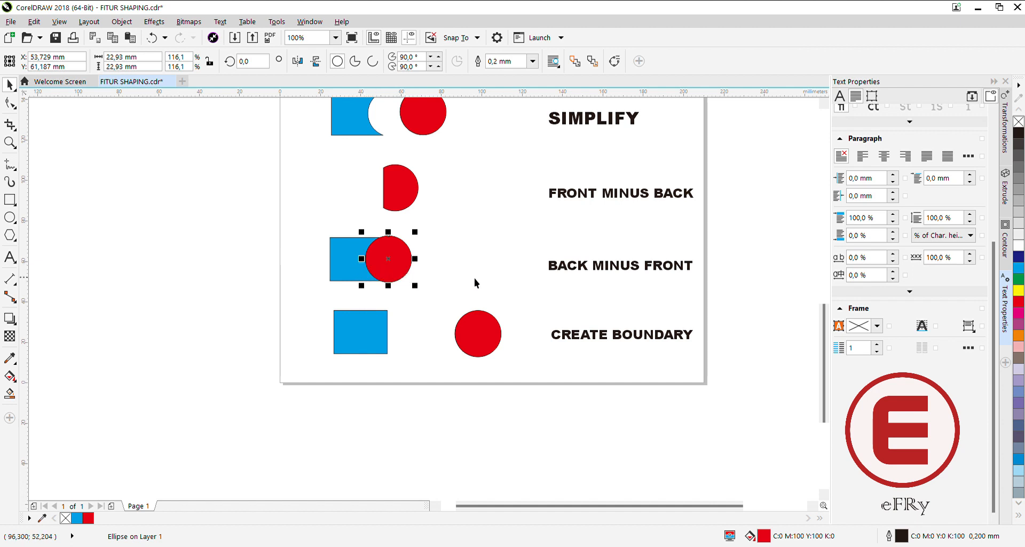
{"action": "left_click_drag", "start_coordinate": [319, 226], "coordinate": [425, 297]}
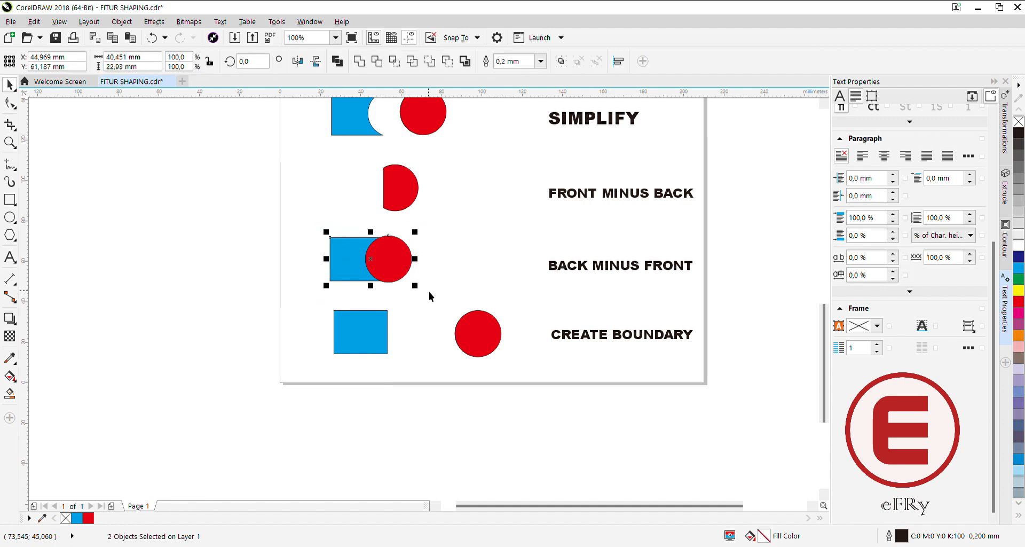
{"action": "left_click", "coordinate": [448, 63]}
{"action": "left_click", "coordinate": [427, 251]}
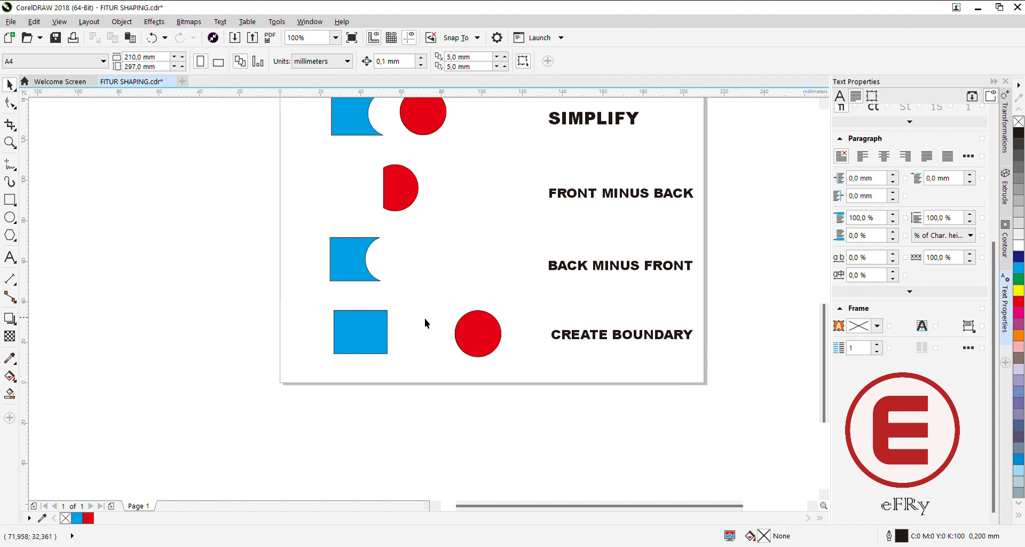
Move the CREATE BOUNDARY row's circle to about X 55 mm so it overlaps the right part of its rectangle.
{"action": "left_click_drag", "start_coordinate": [473, 343], "coordinate": [389, 339]}
{"action": "left_click_drag", "start_coordinate": [389, 341], "coordinate": [389, 341]}
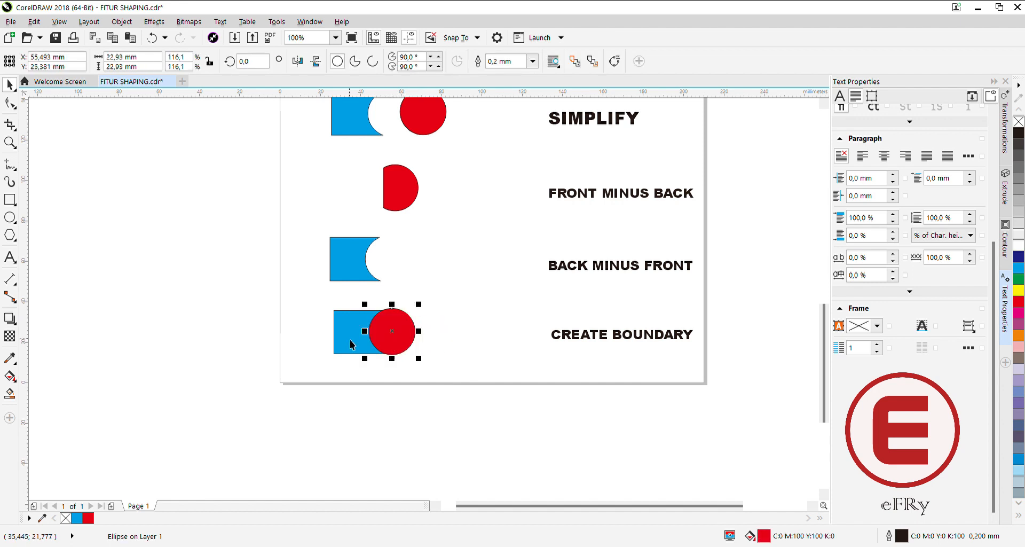
{"action": "left_click", "coordinate": [316, 315]}
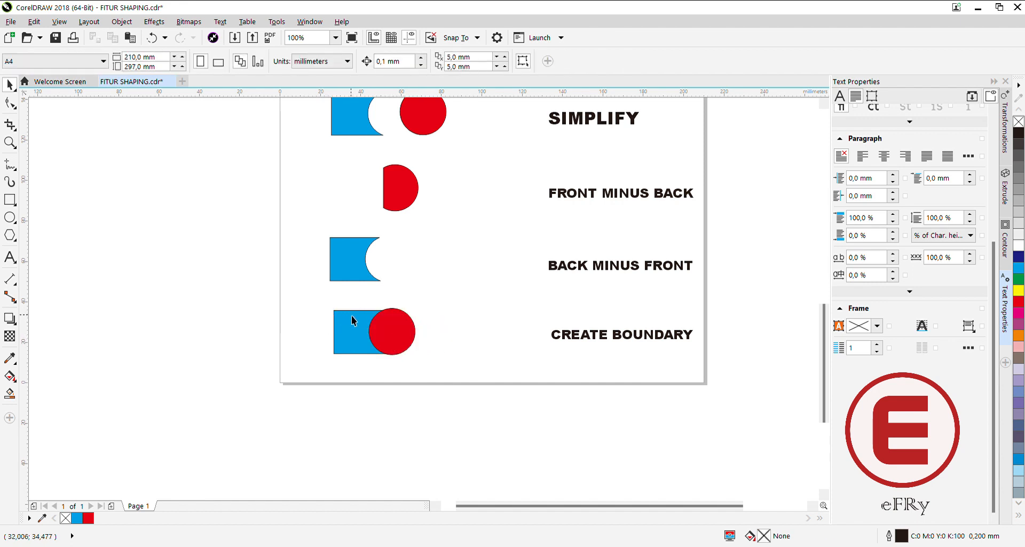
Create a boundary around the CREATE BOUNDARY row's overlapping shapes and move the outline clear of them to about X 93 mm.
{"action": "left_click_drag", "start_coordinate": [319, 297], "coordinate": [451, 365]}
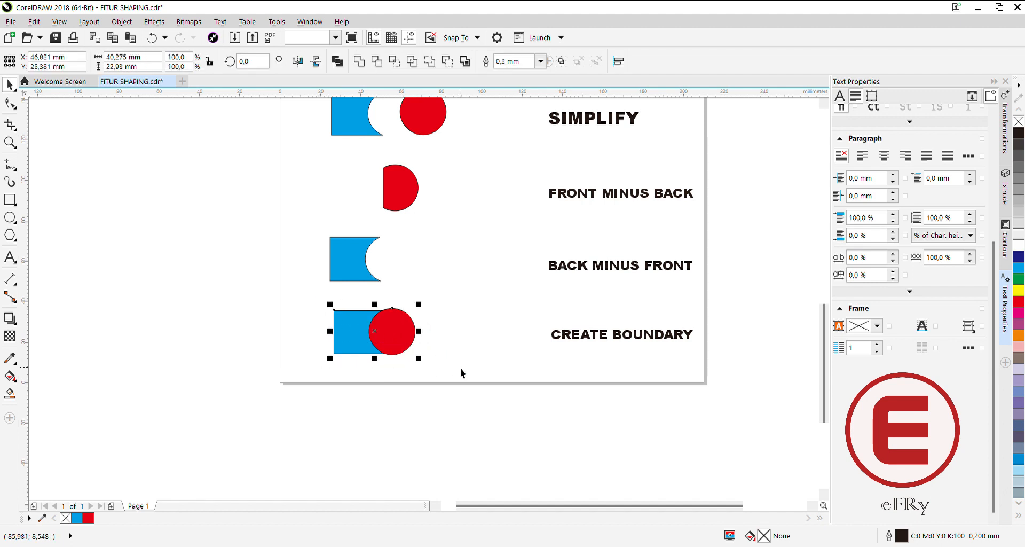
{"action": "left_click", "coordinate": [463, 62]}
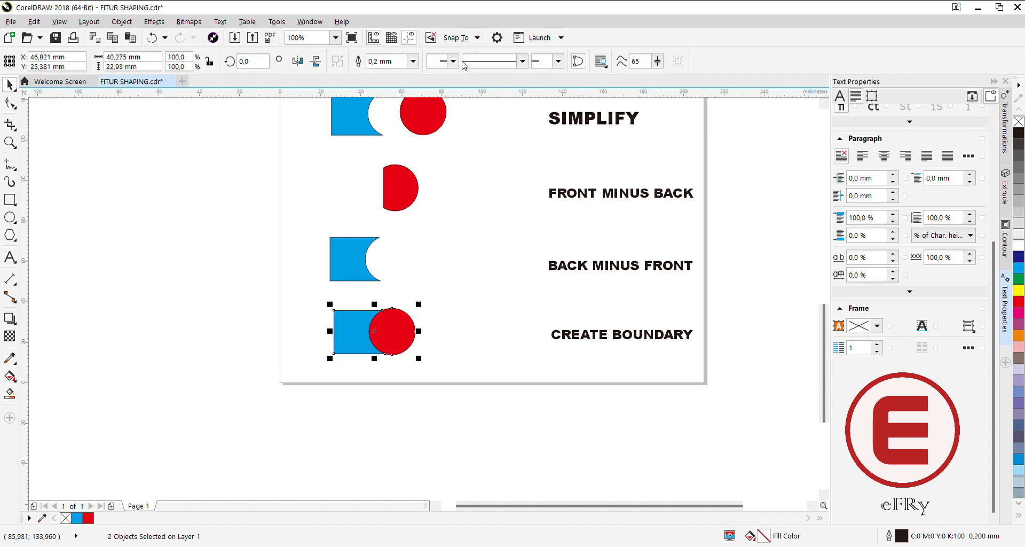
{"action": "left_click_drag", "start_coordinate": [387, 331], "coordinate": [480, 331]}
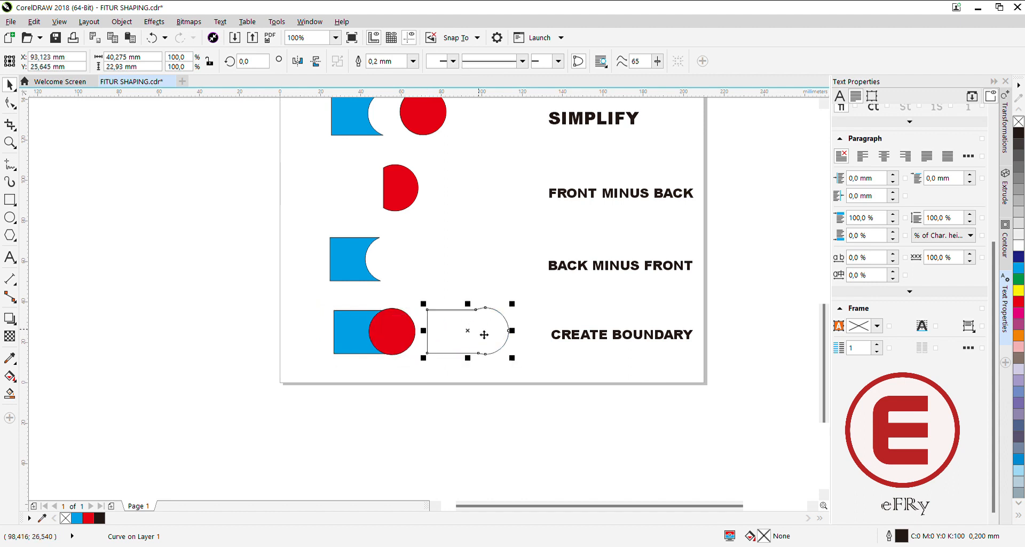
{"action": "left_click", "coordinate": [533, 365]}
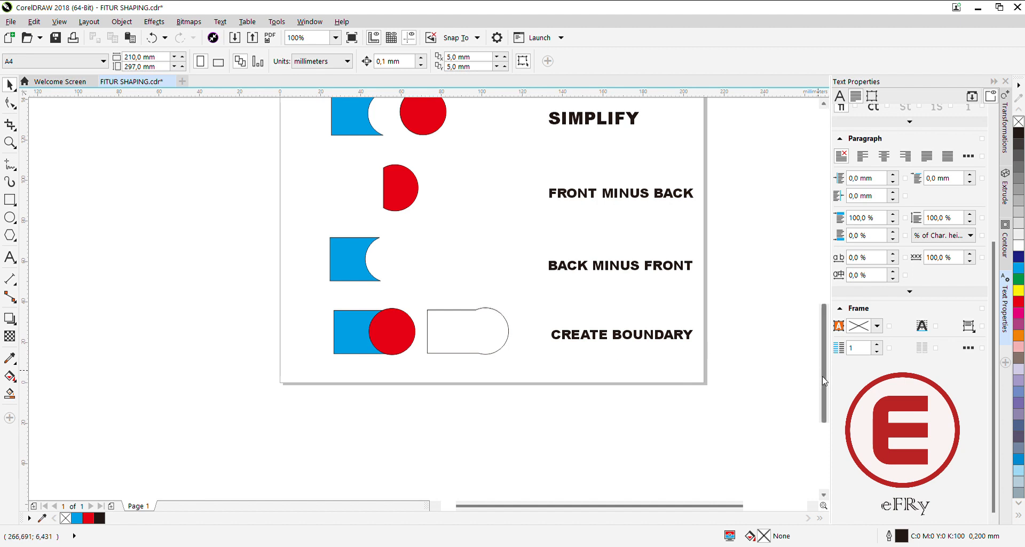
{"action": "scroll", "coordinate": [825, 373], "scroll_direction": "up", "scroll_amount": 1}
{"action": "mouse_move", "coordinate": [825, 372]}
{"action": "left_mouse_down"}
{"action": "mouse_move", "coordinate": [821, 248]}
{"action": "mouse_move", "coordinate": [835, 385]}
{"action": "left_mouse_up"}
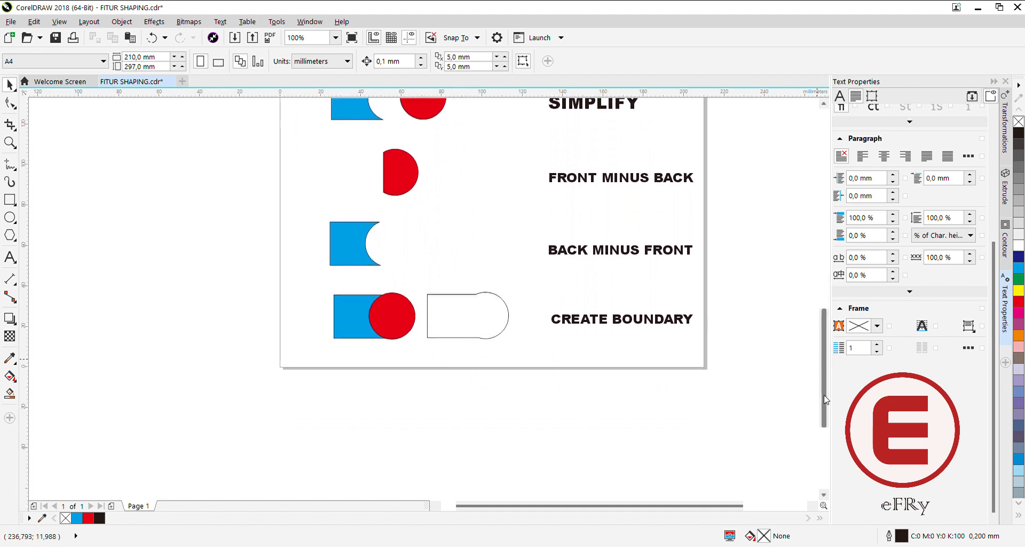
{"action": "mouse_move", "coordinate": [825, 395]}
{"action": "left_mouse_down"}
{"action": "mouse_move", "coordinate": [813, 309]}
{"action": "mouse_move", "coordinate": [816, 386]}
{"action": "left_mouse_up"}
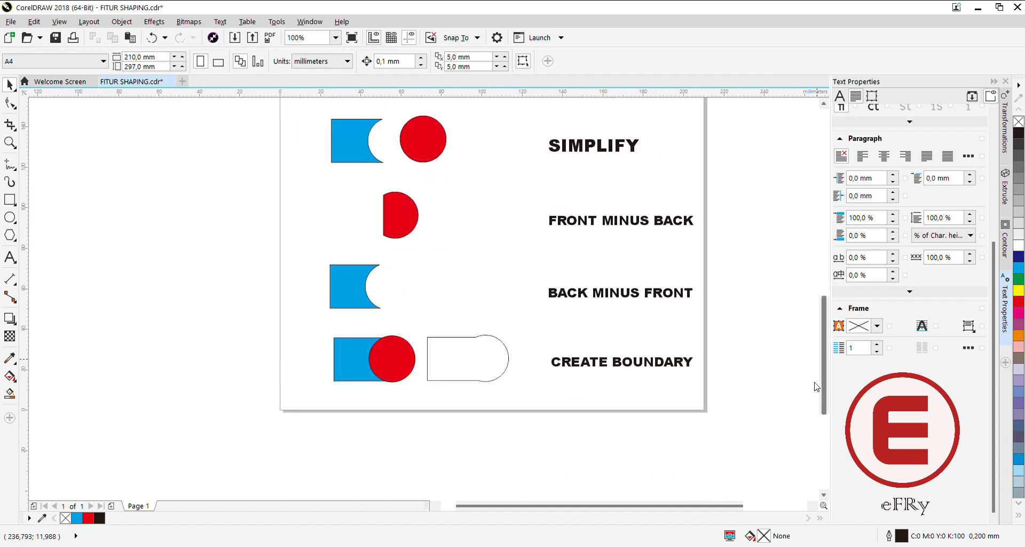